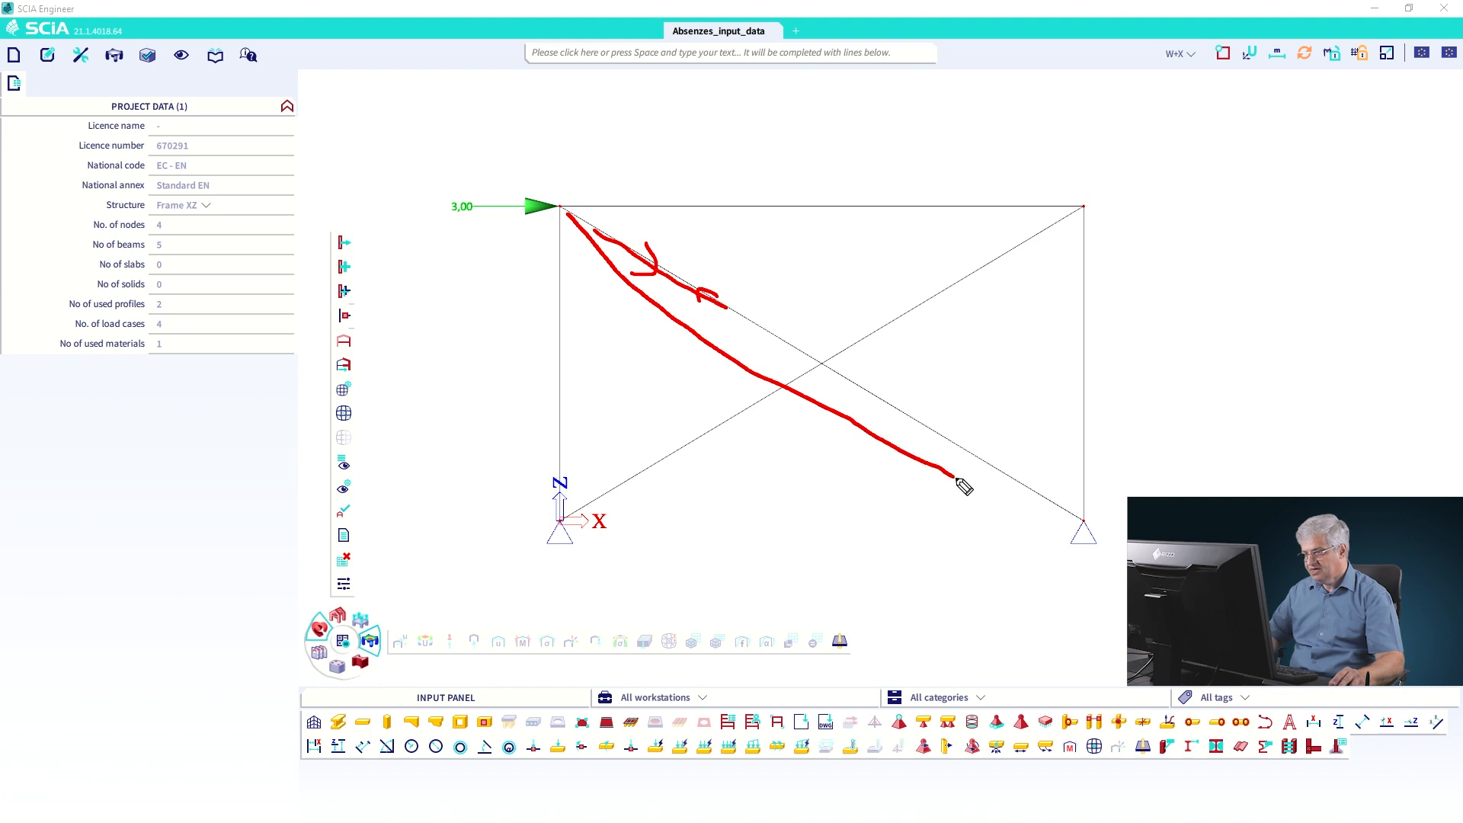
drag(922, 421, 921, 420)
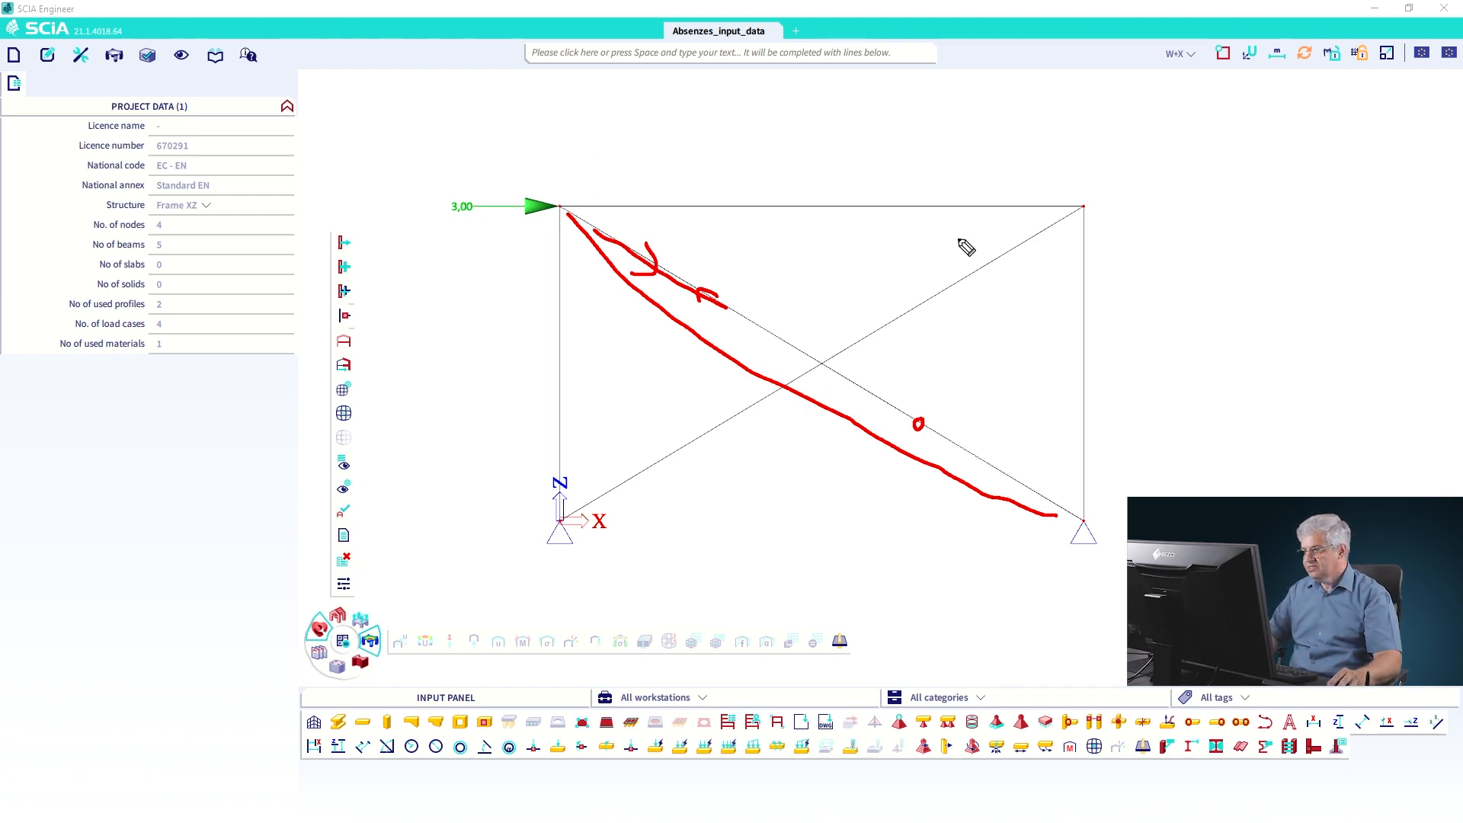
drag(1011, 235, 1044, 250)
drag(669, 432, 667, 463)
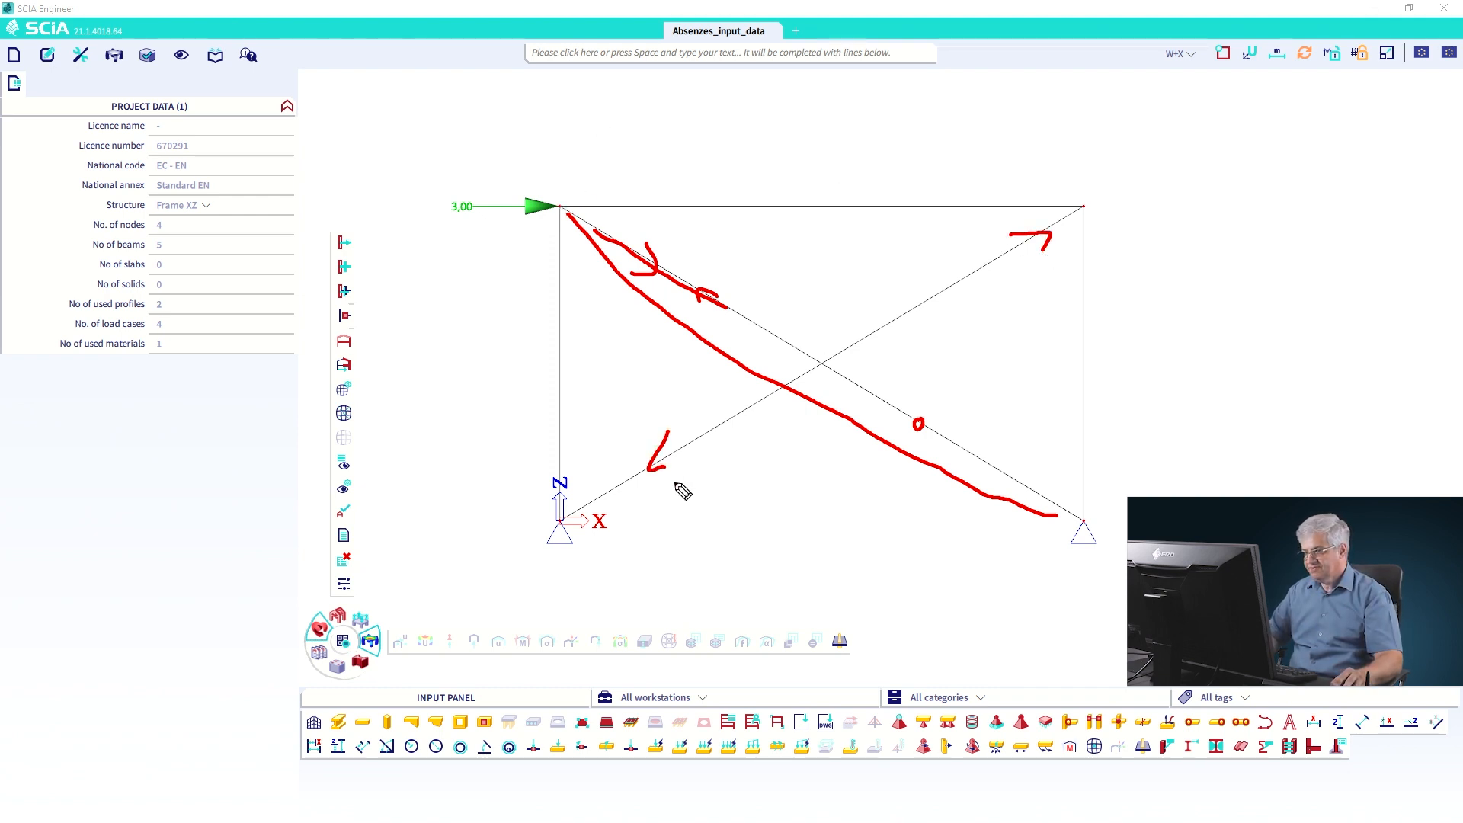
drag(591, 504, 989, 298)
drag(731, 275, 747, 329)
drag(754, 300, 729, 326)
drag(774, 324, 788, 355)
drag(890, 391, 908, 427)
mouse_move(910, 408)
mouse_down()
mouse_move(898, 424)
mouse_move(977, 467)
mouse_move(958, 462)
mouse_up()
mouse_move(443, 183)
mouse_down()
mouse_move(575, 229)
mouse_move(471, 192)
mouse_up()
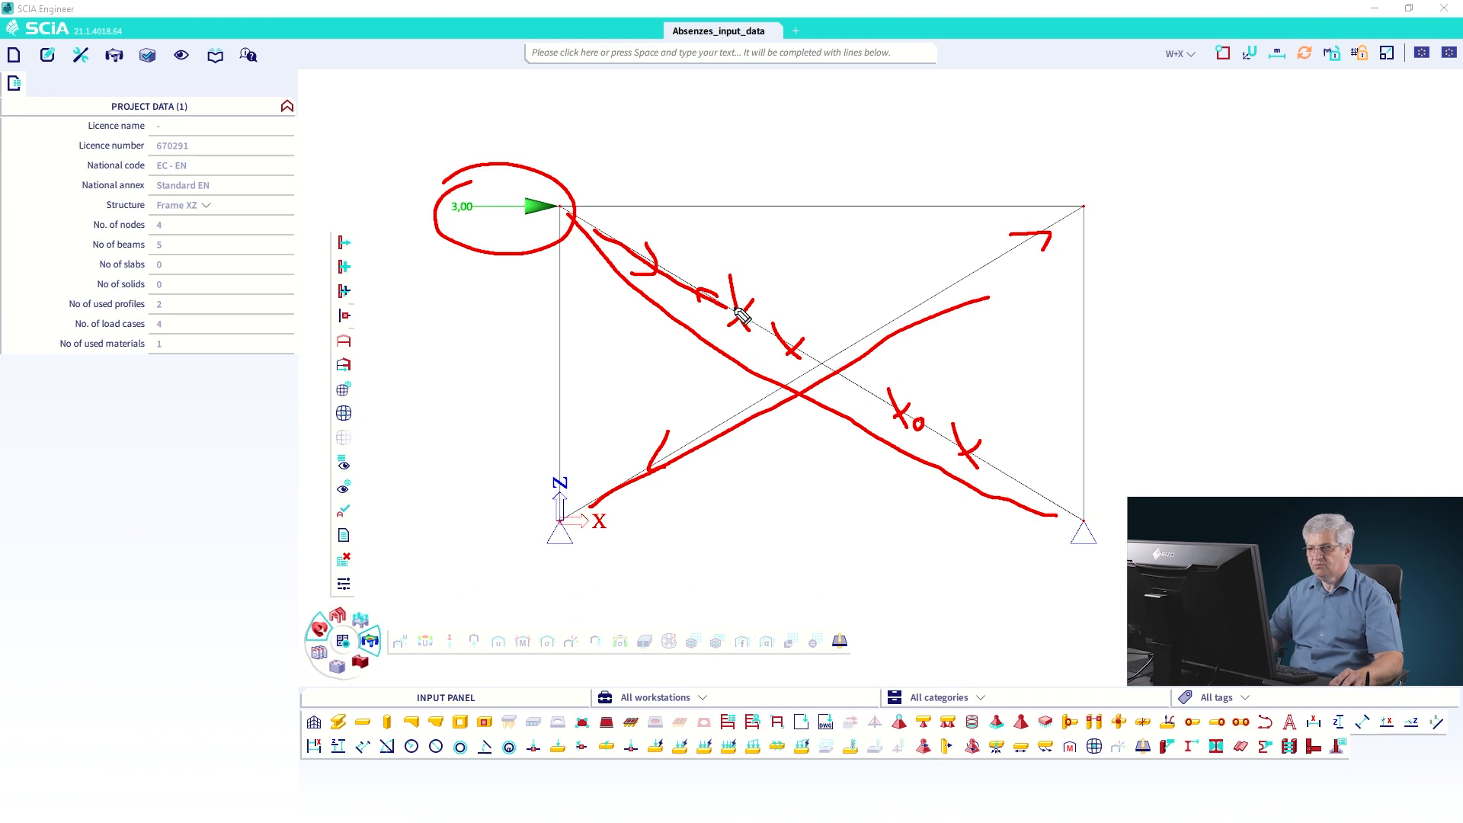
mouse_move(1242, 201)
mouse_down()
mouse_move(1159, 204)
mouse_move(1159, 217)
mouse_up()
drag(990, 263, 958, 266)
key(Escape)
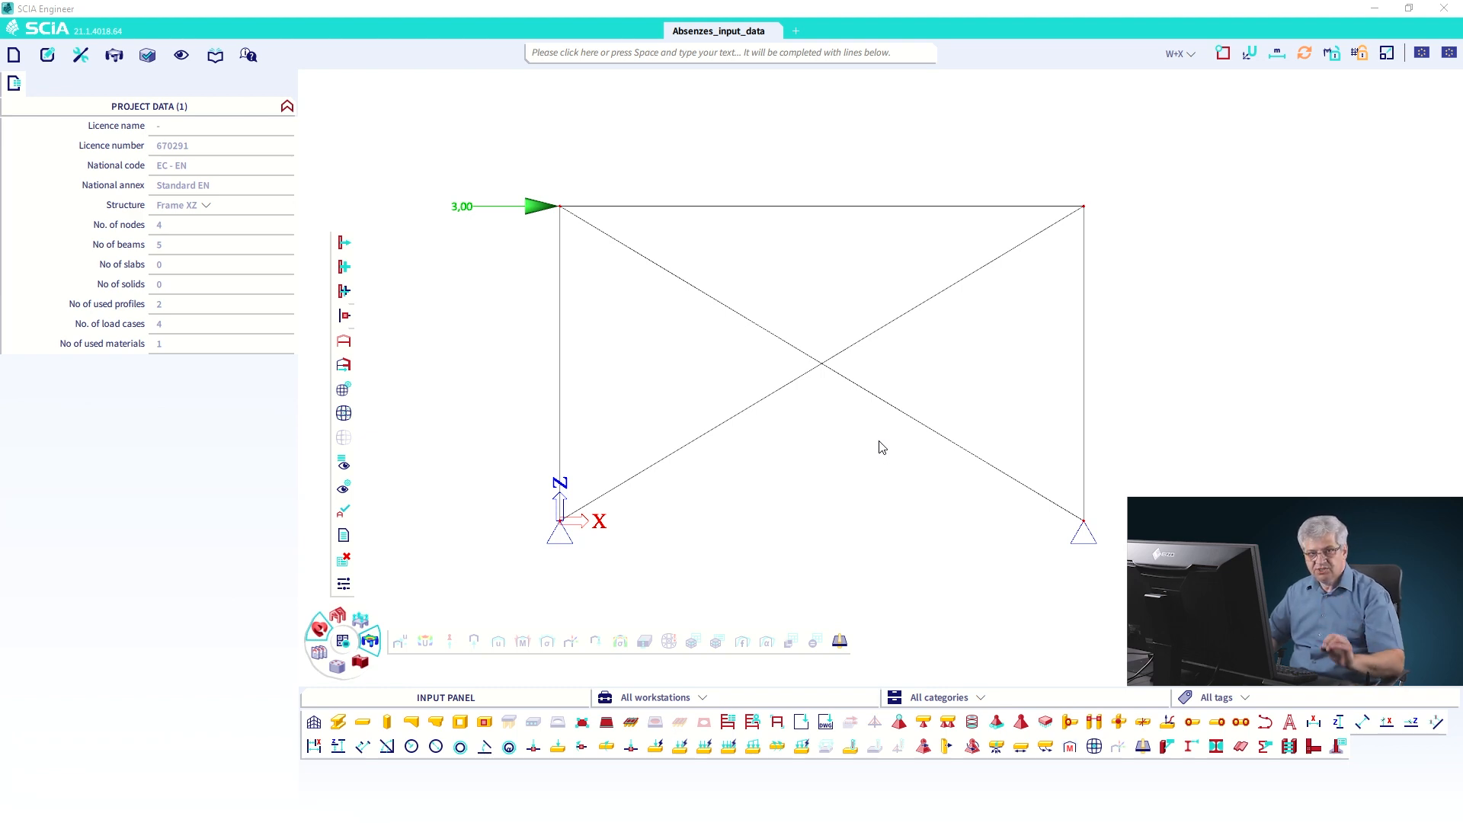
- Enable the Model modifiers functionality in the project settings and confirm
click(14, 55)
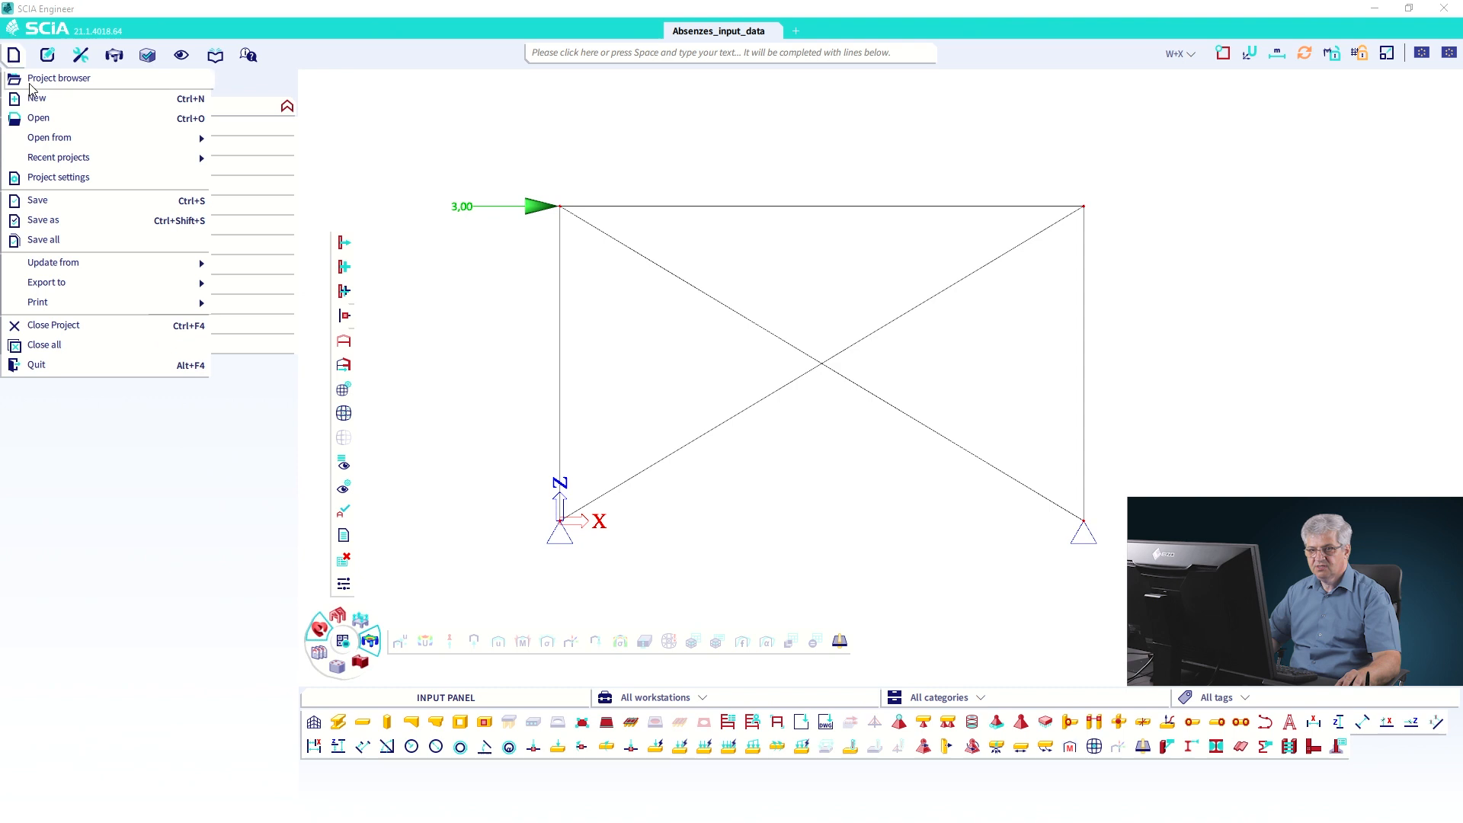
click(68, 180)
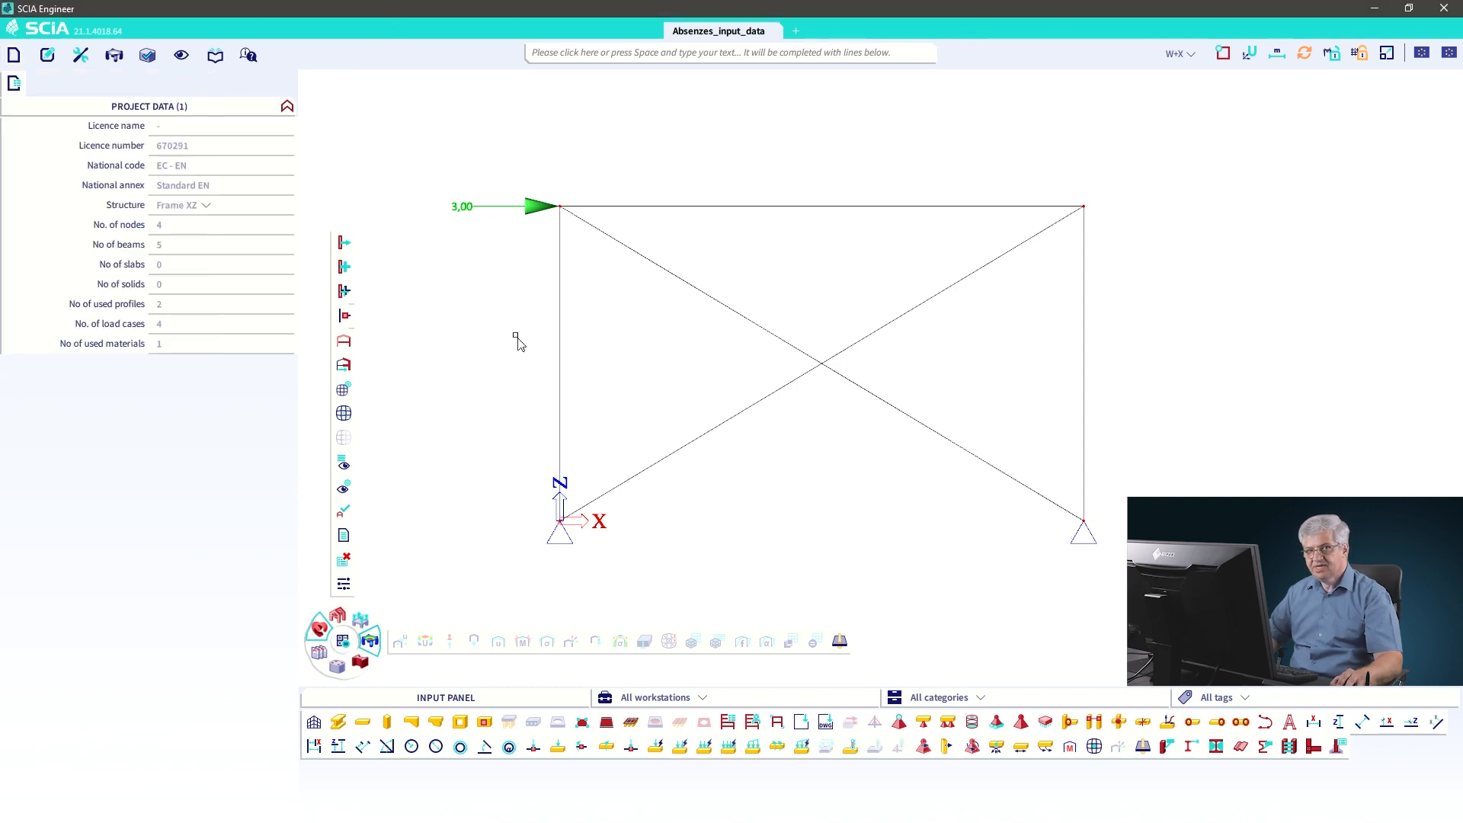
click(14, 57)
click(59, 180)
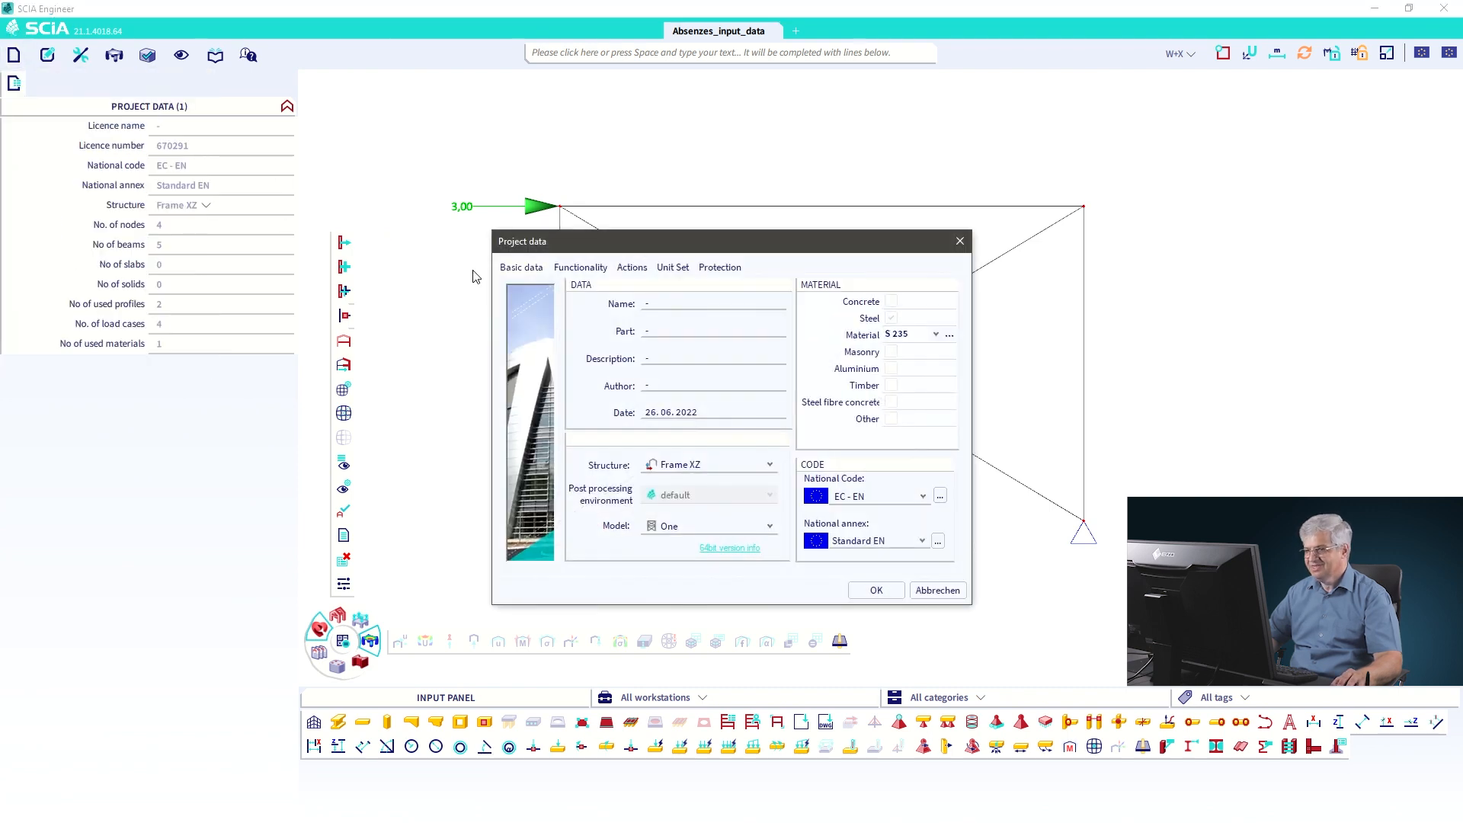
click(593, 269)
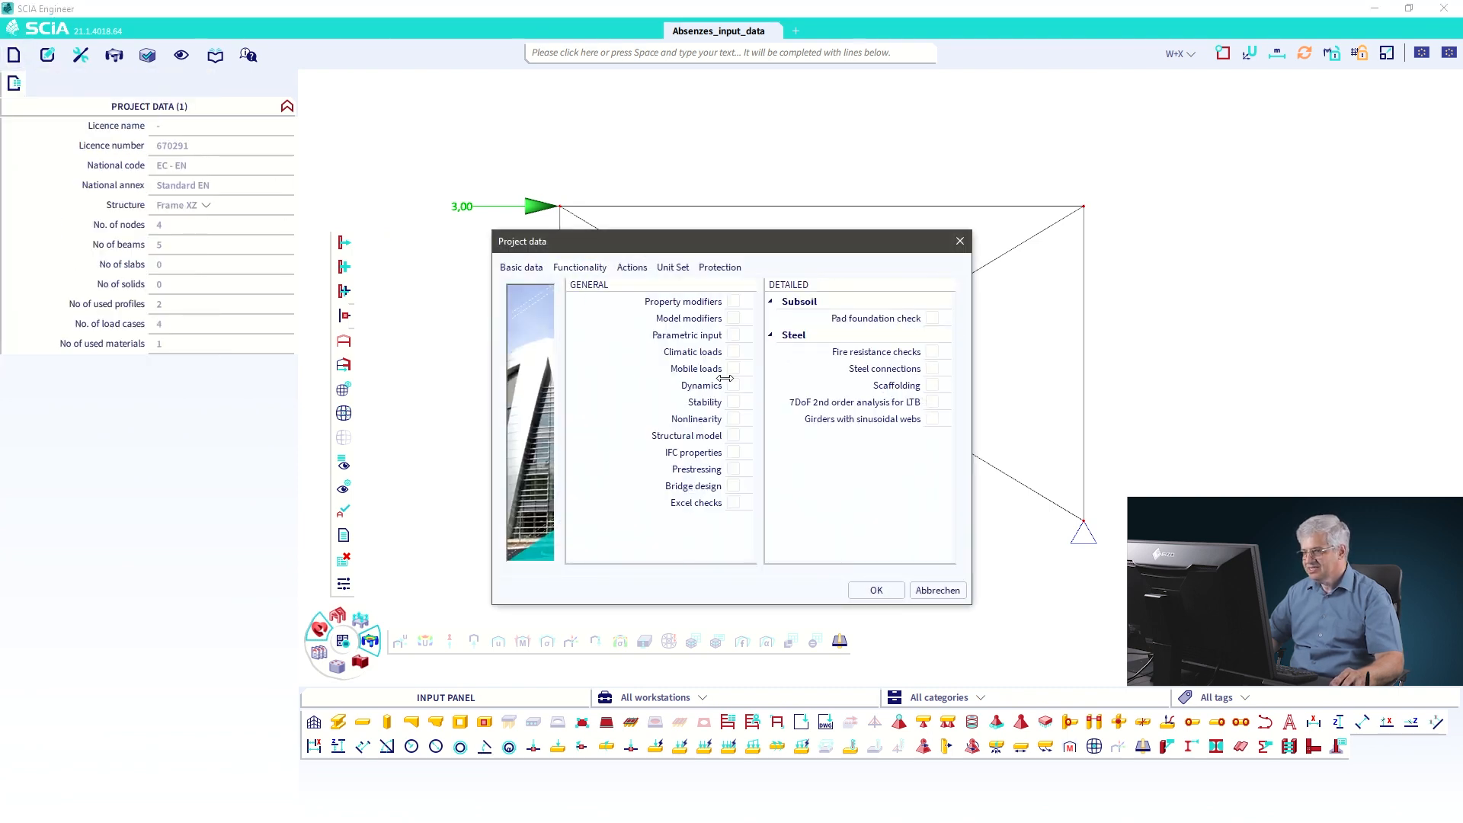
click(733, 319)
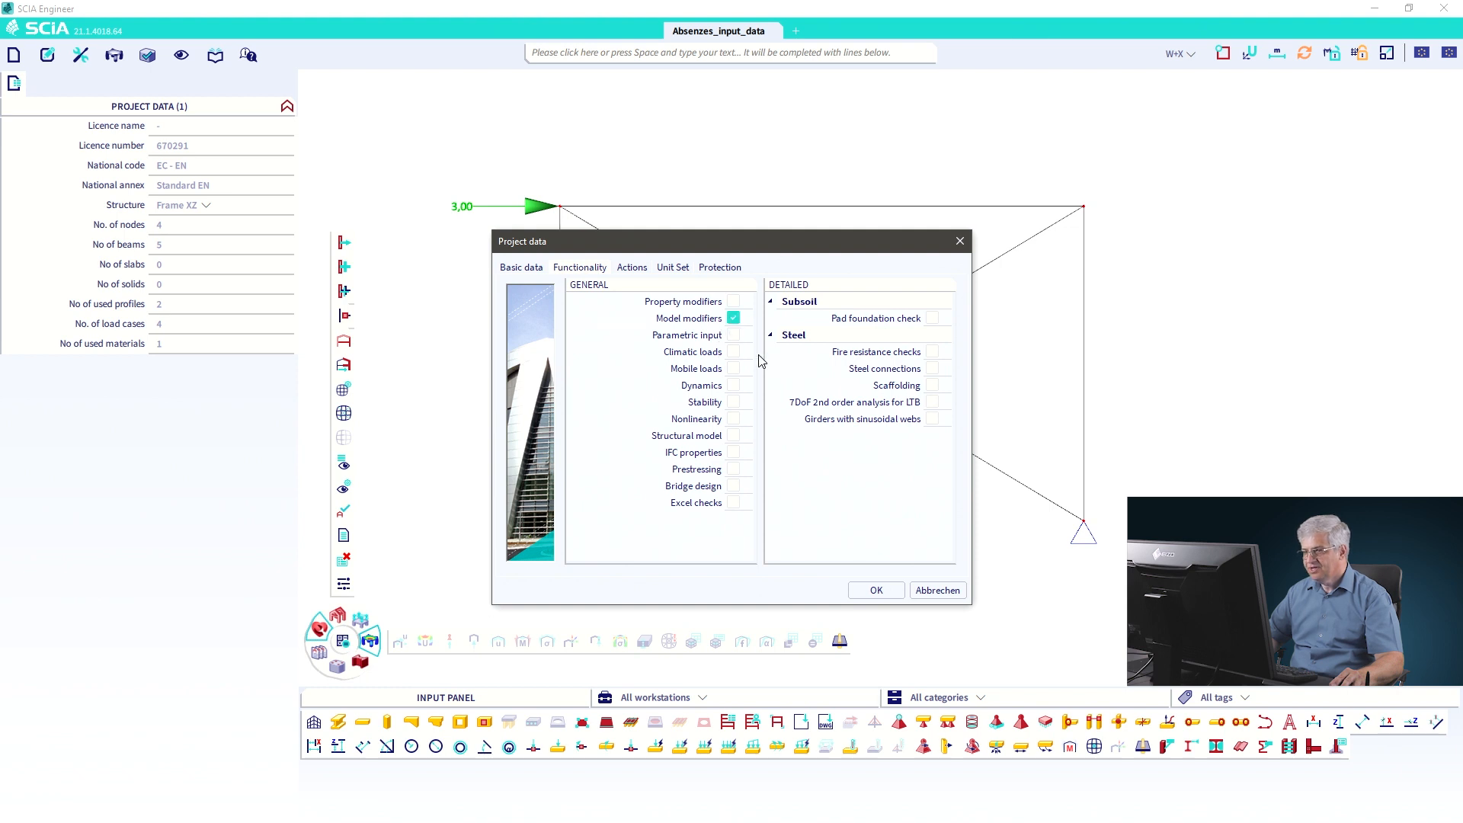
click(874, 592)
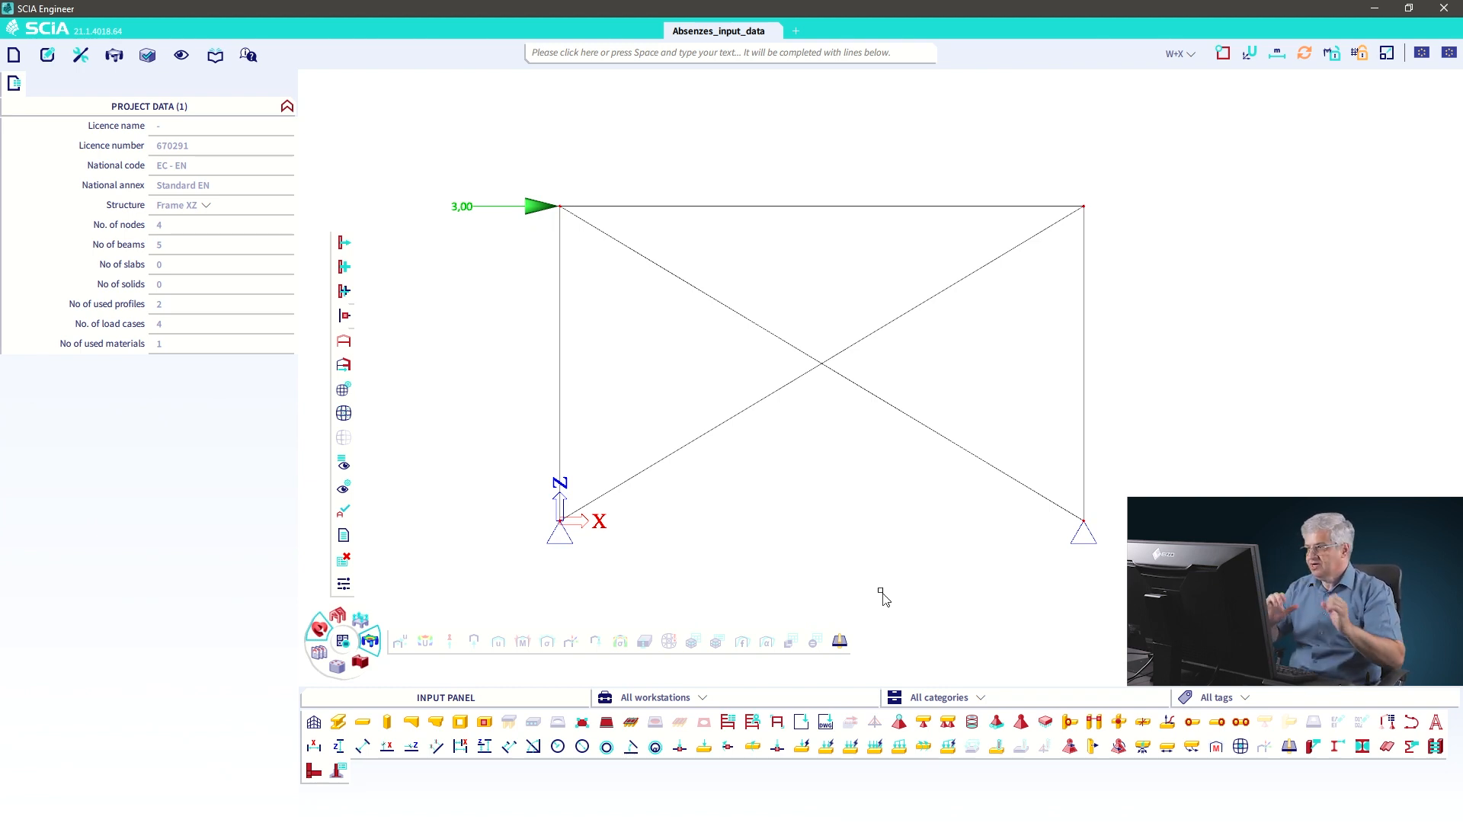
- Create a modification group in the structure and analysis libraries and name it Abs_W+X
click(1183, 56)
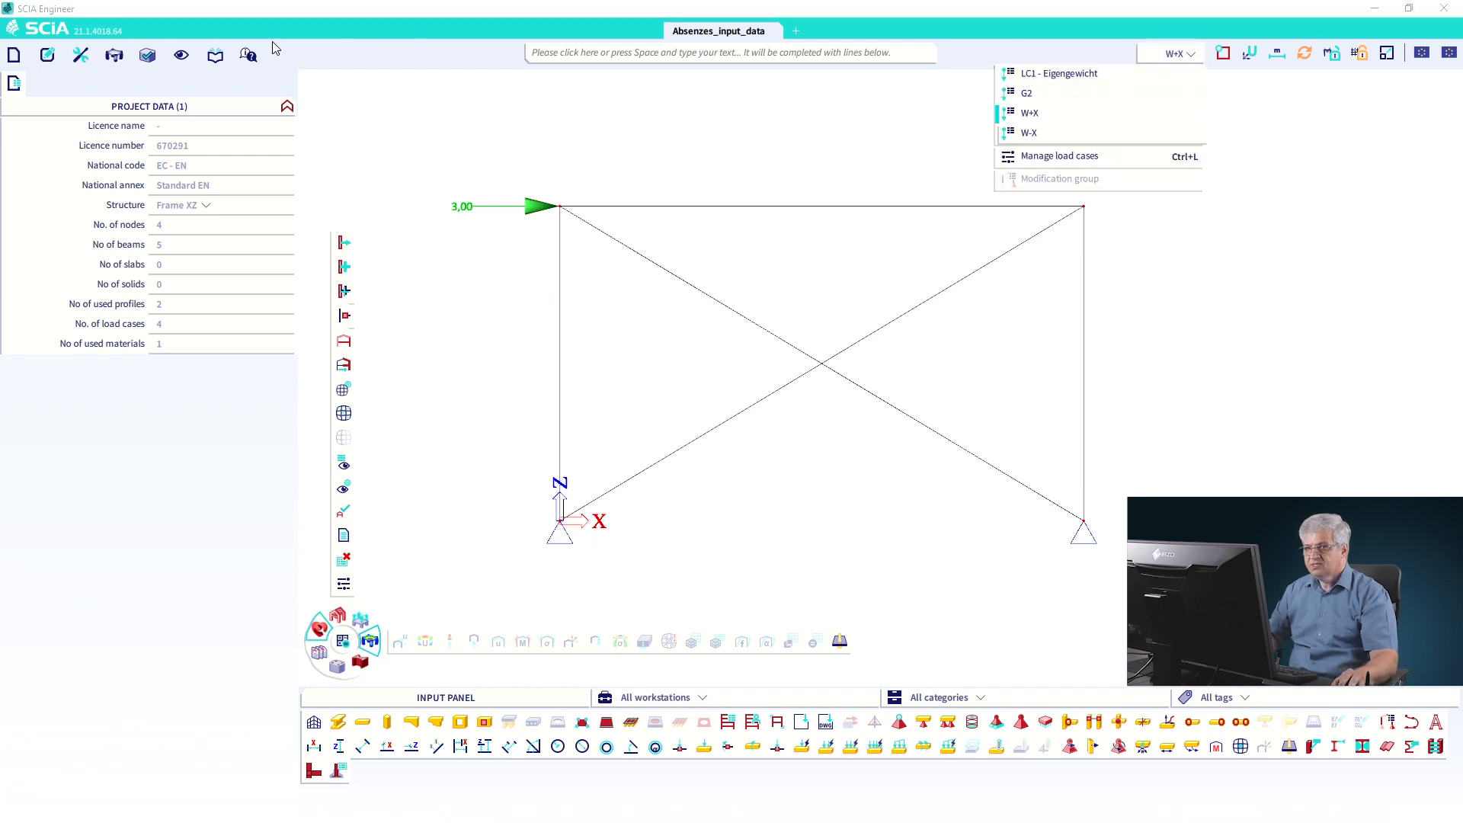
click(216, 57)
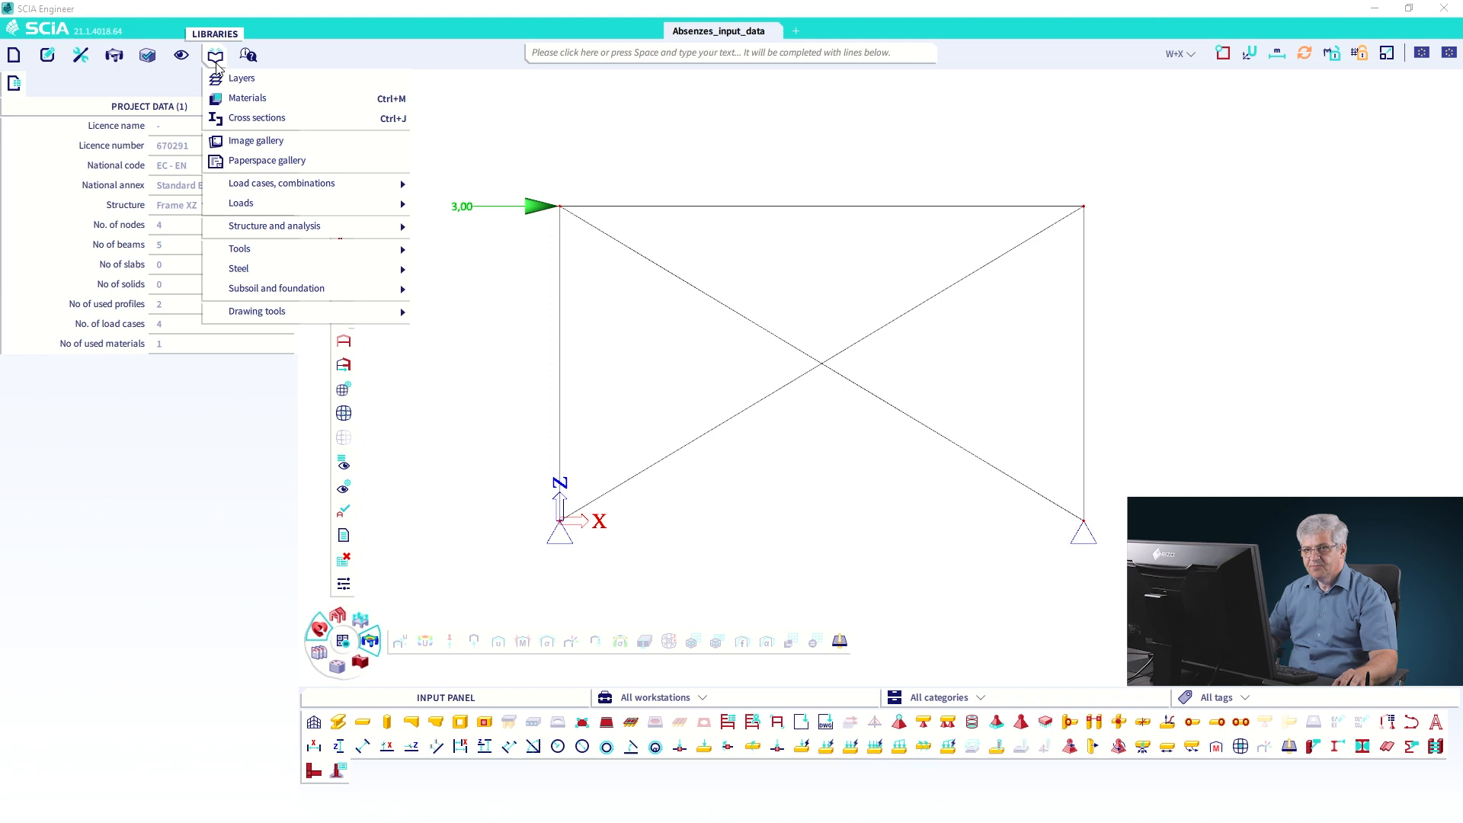
mouse_move(294, 228)
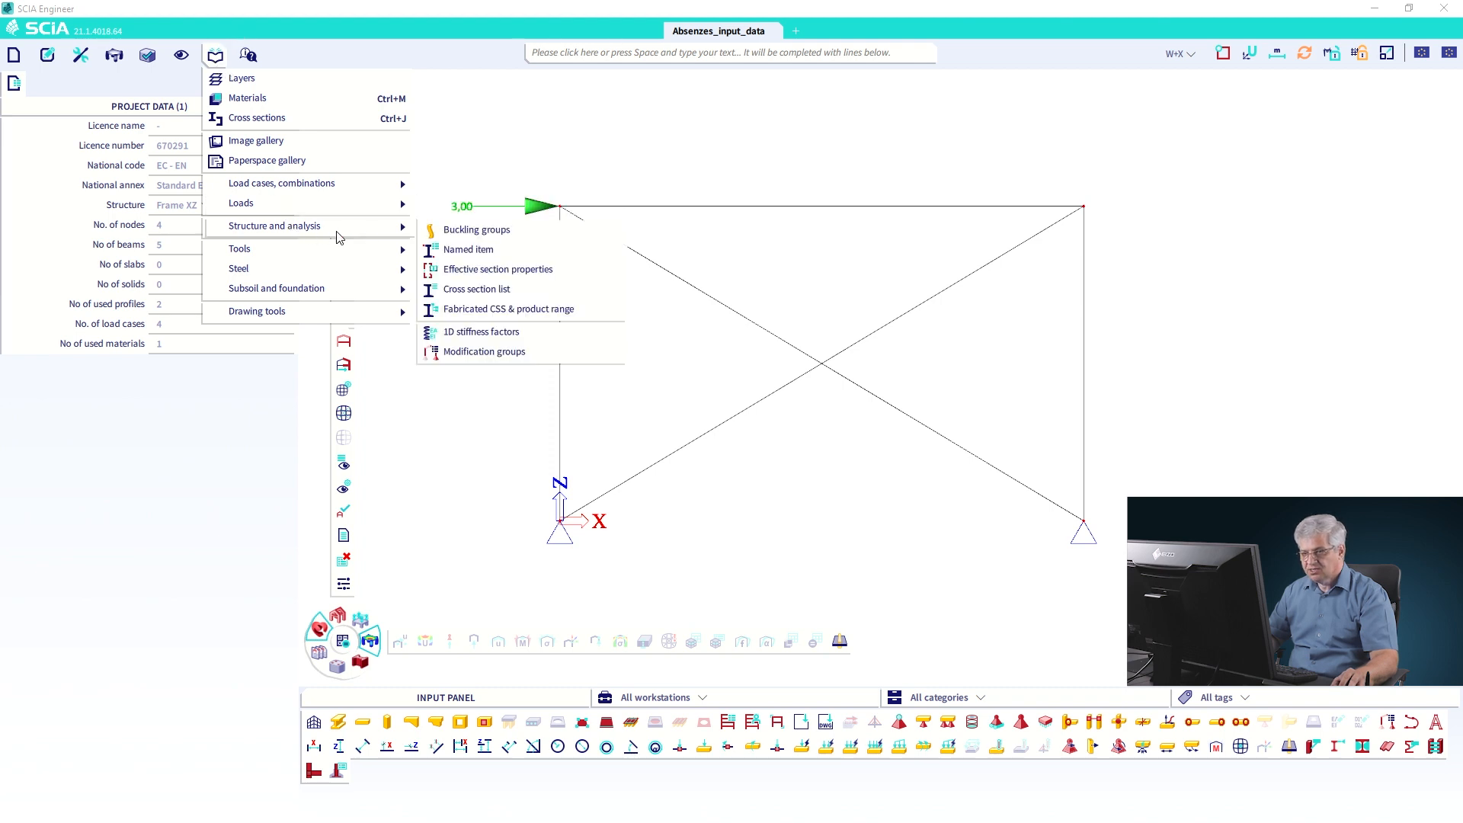
click(470, 353)
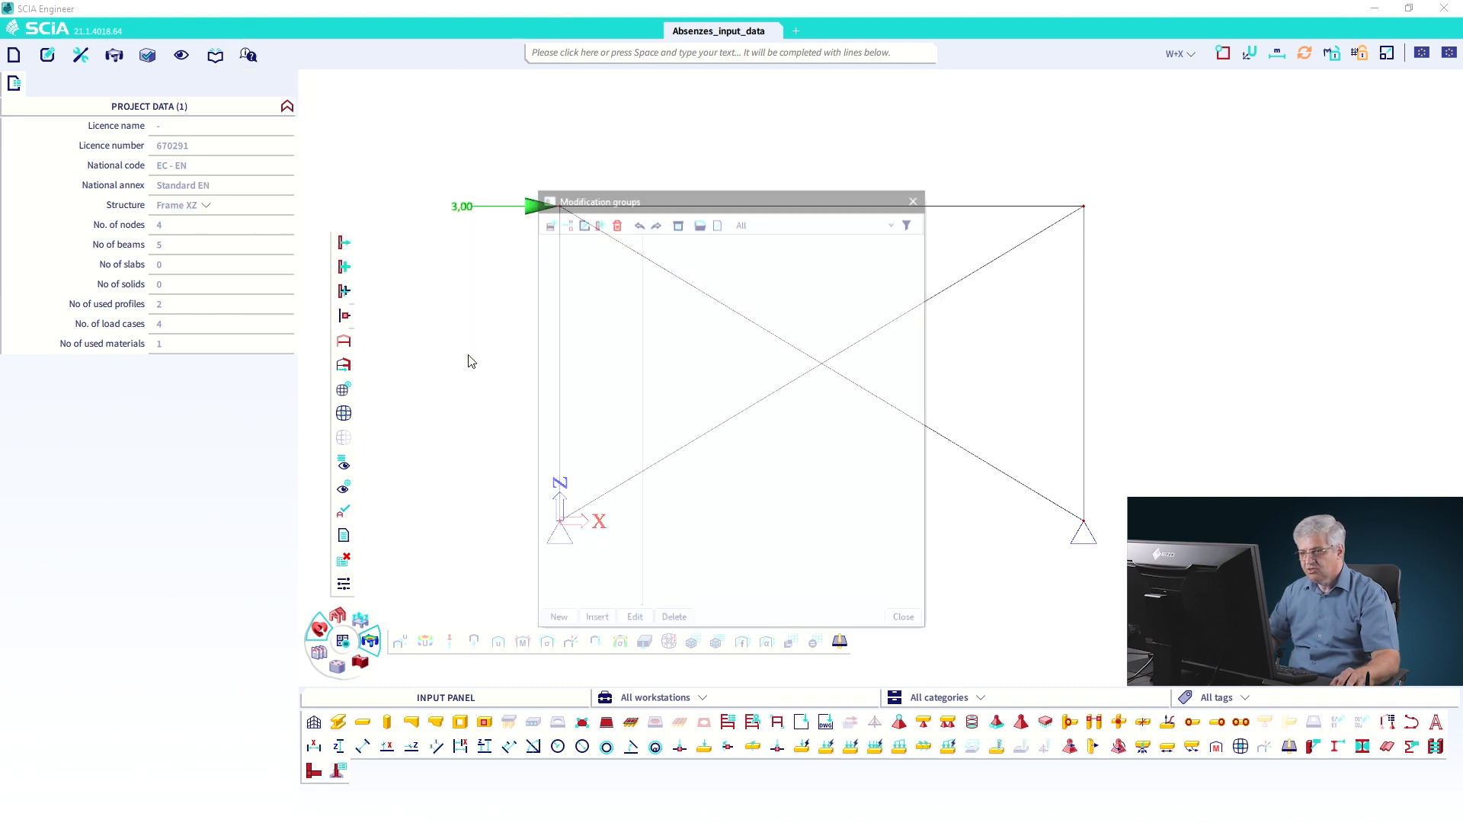
double_click(848, 243)
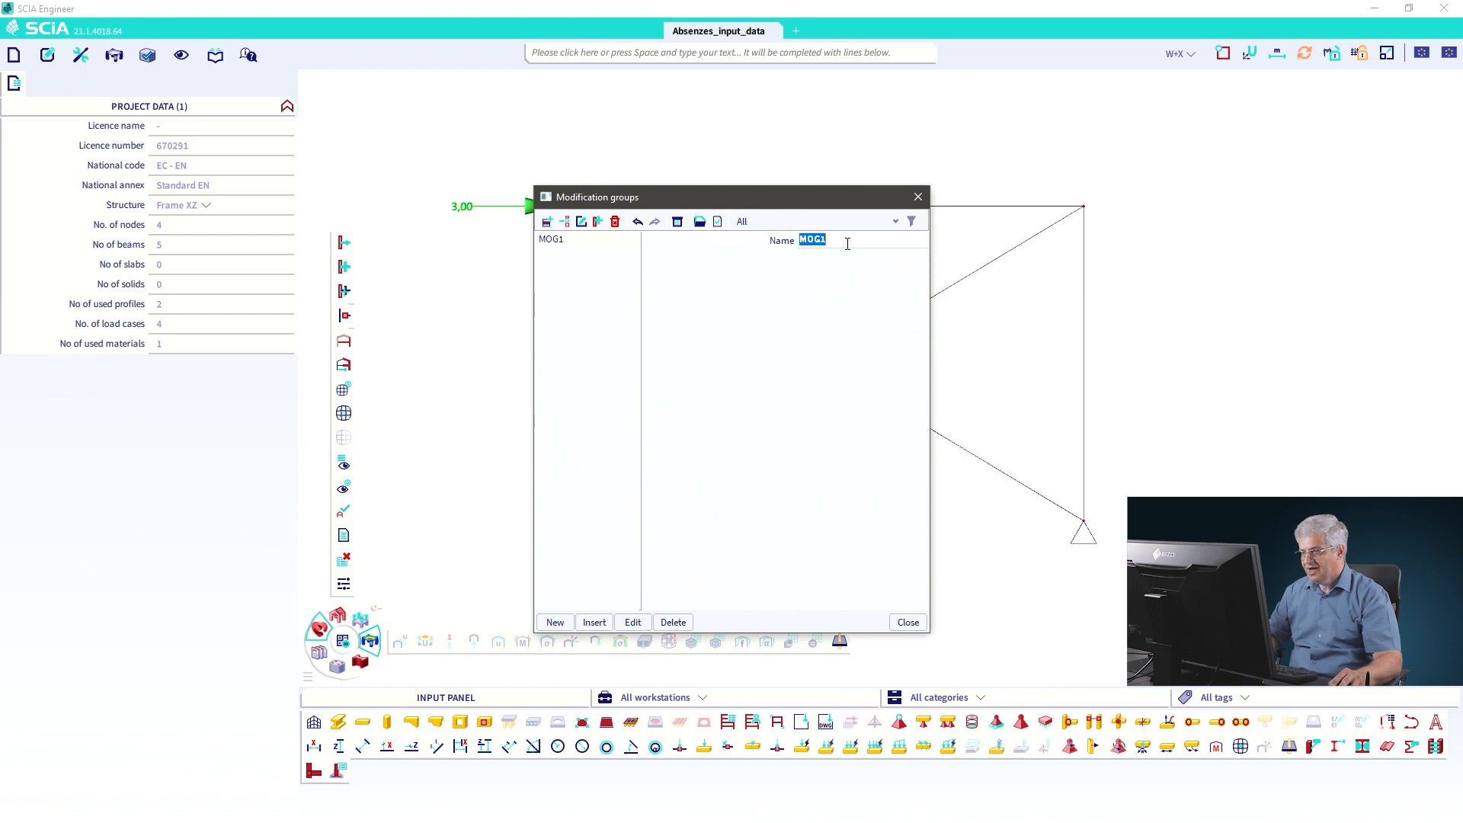
key(BackSpace)
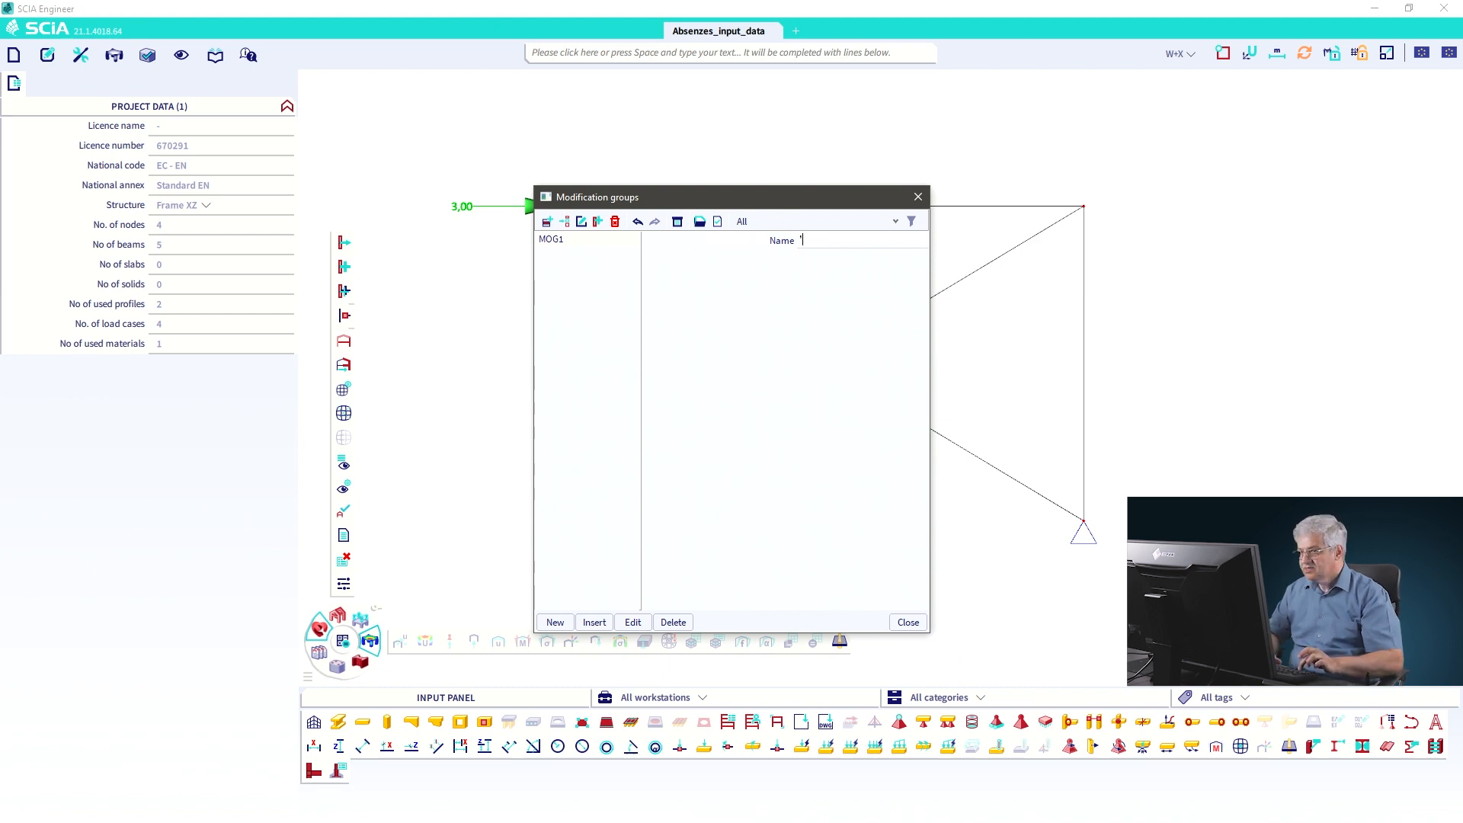
text(Abs_W+X)
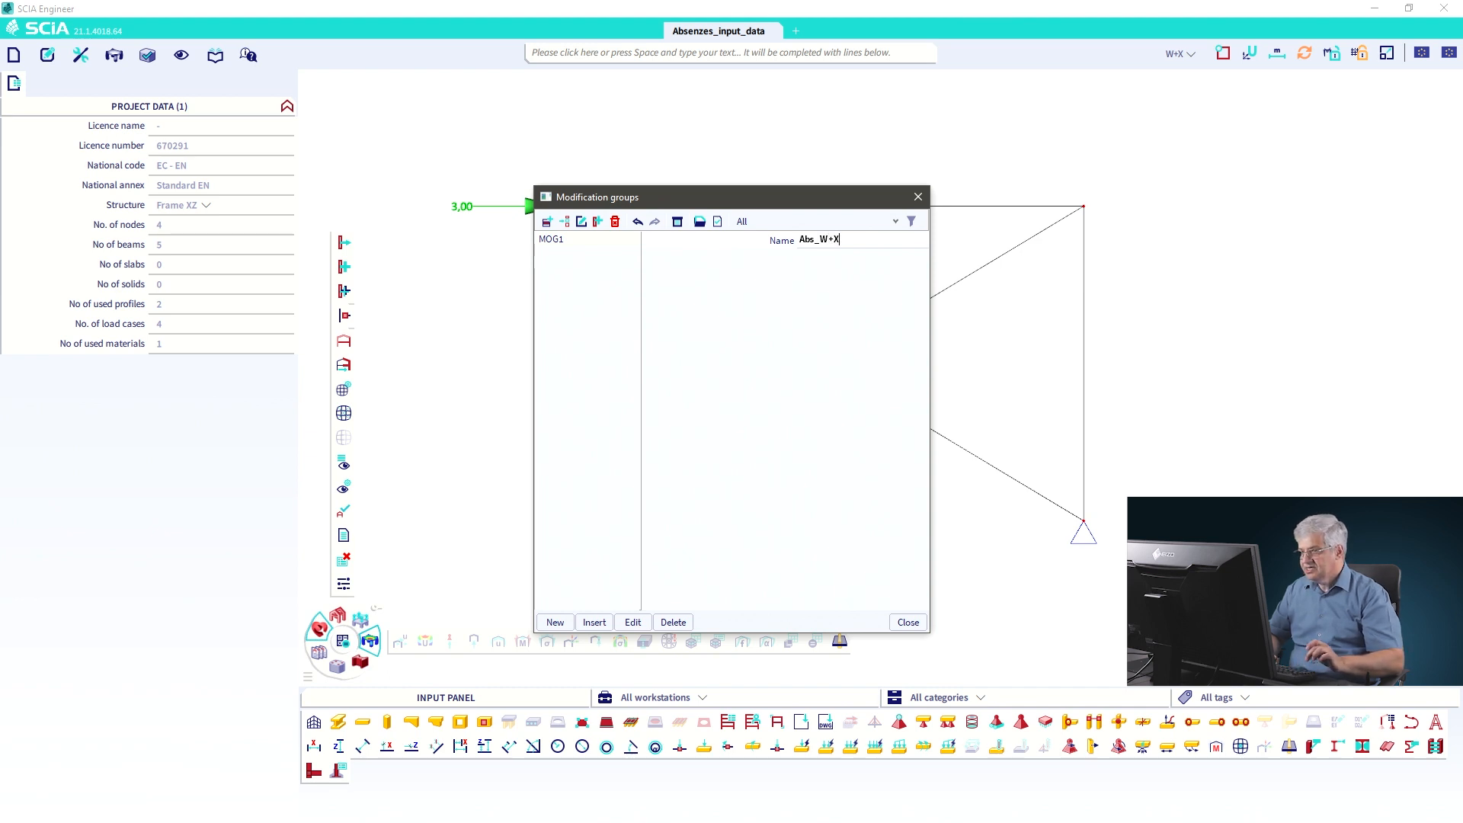
key(Return)
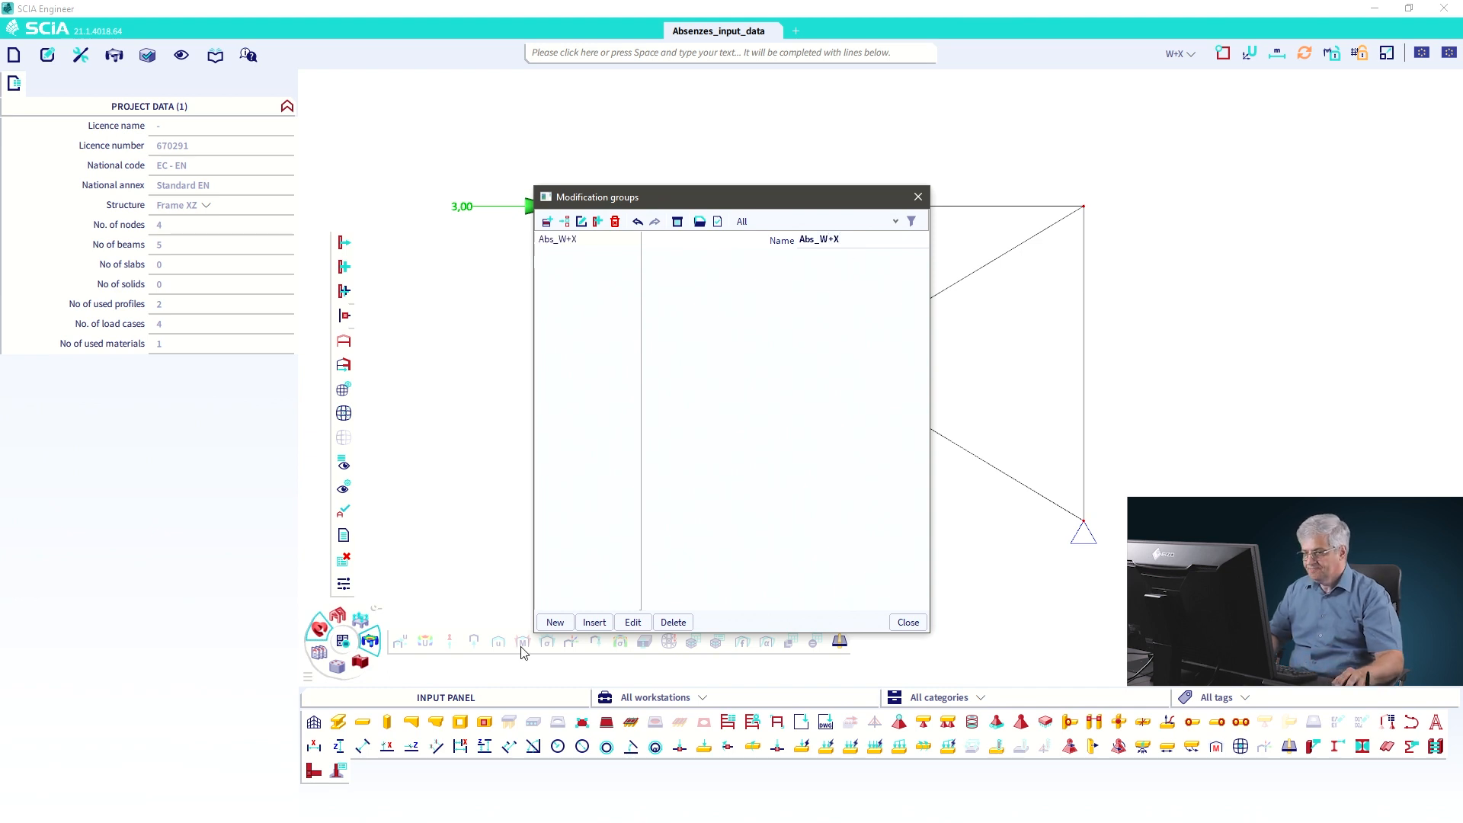
- Add a second modification group named Abs_W-X and close the modification groups manager
click(555, 622)
click(823, 241)
drag(828, 240, 874, 238)
text(-X)
key(Return)
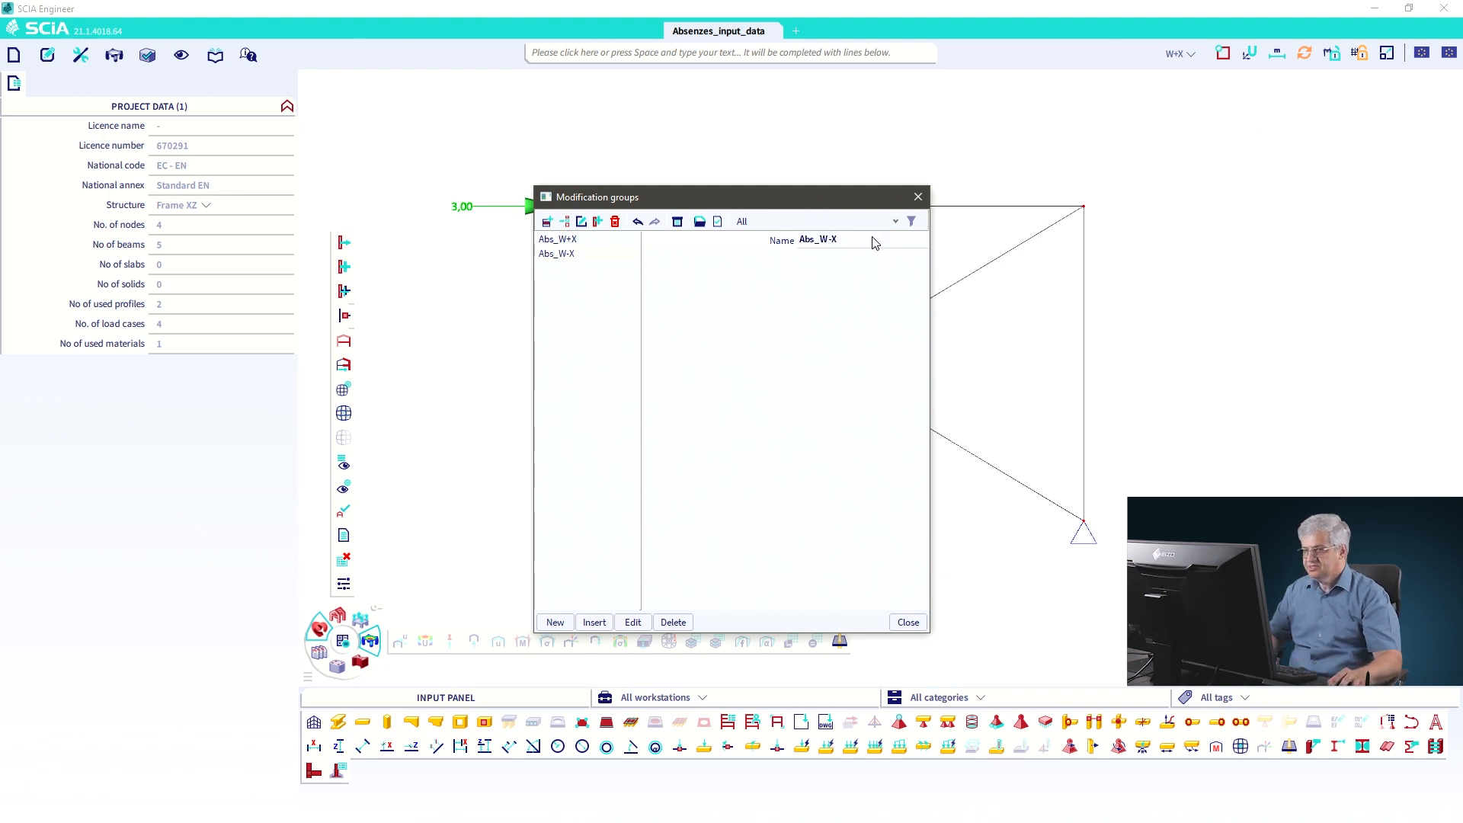
click(908, 622)
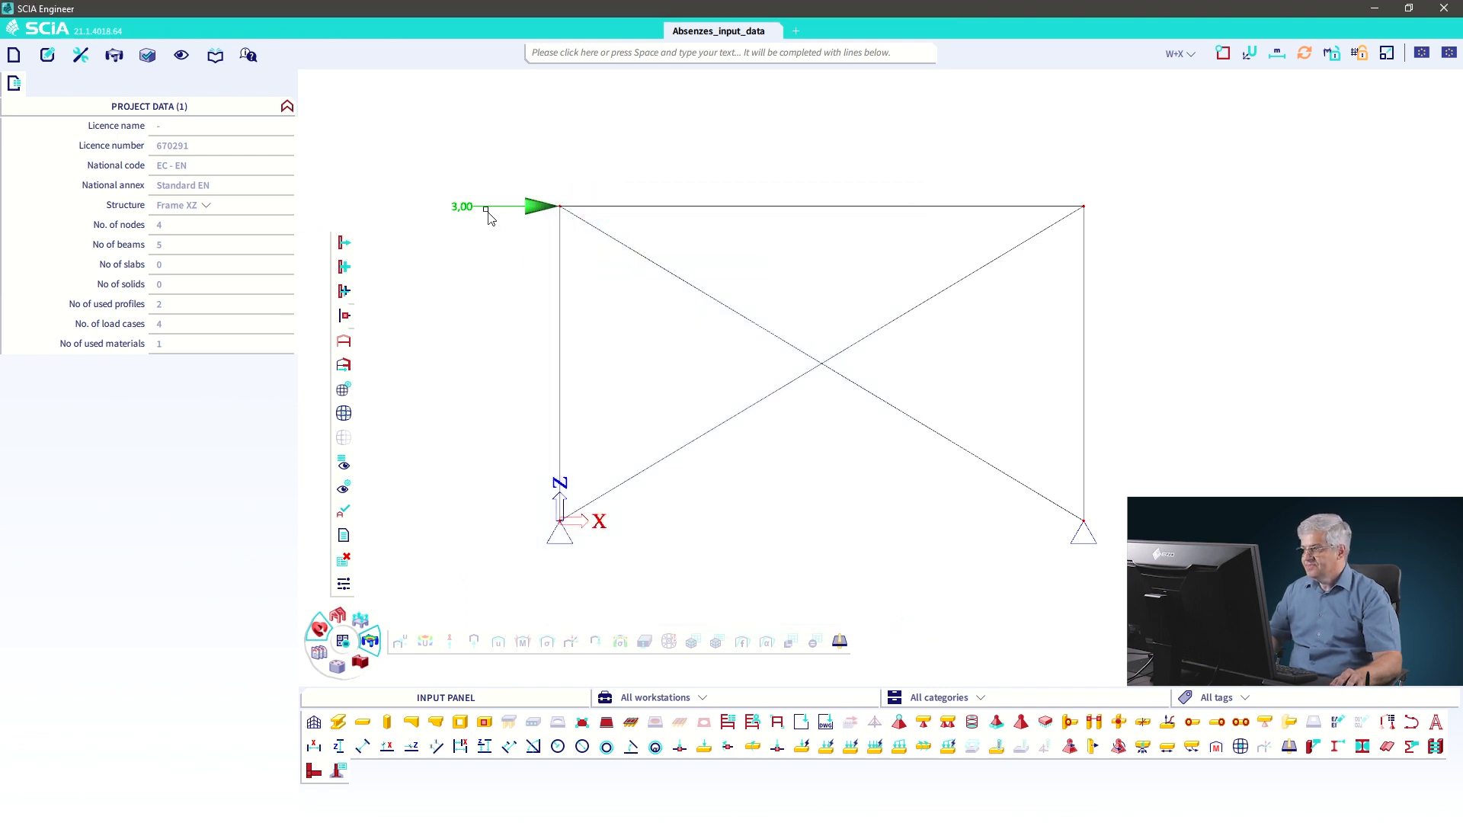
- Switch the active selection from load cases to modification groups and activate Abs_W+X
click(1193, 64)
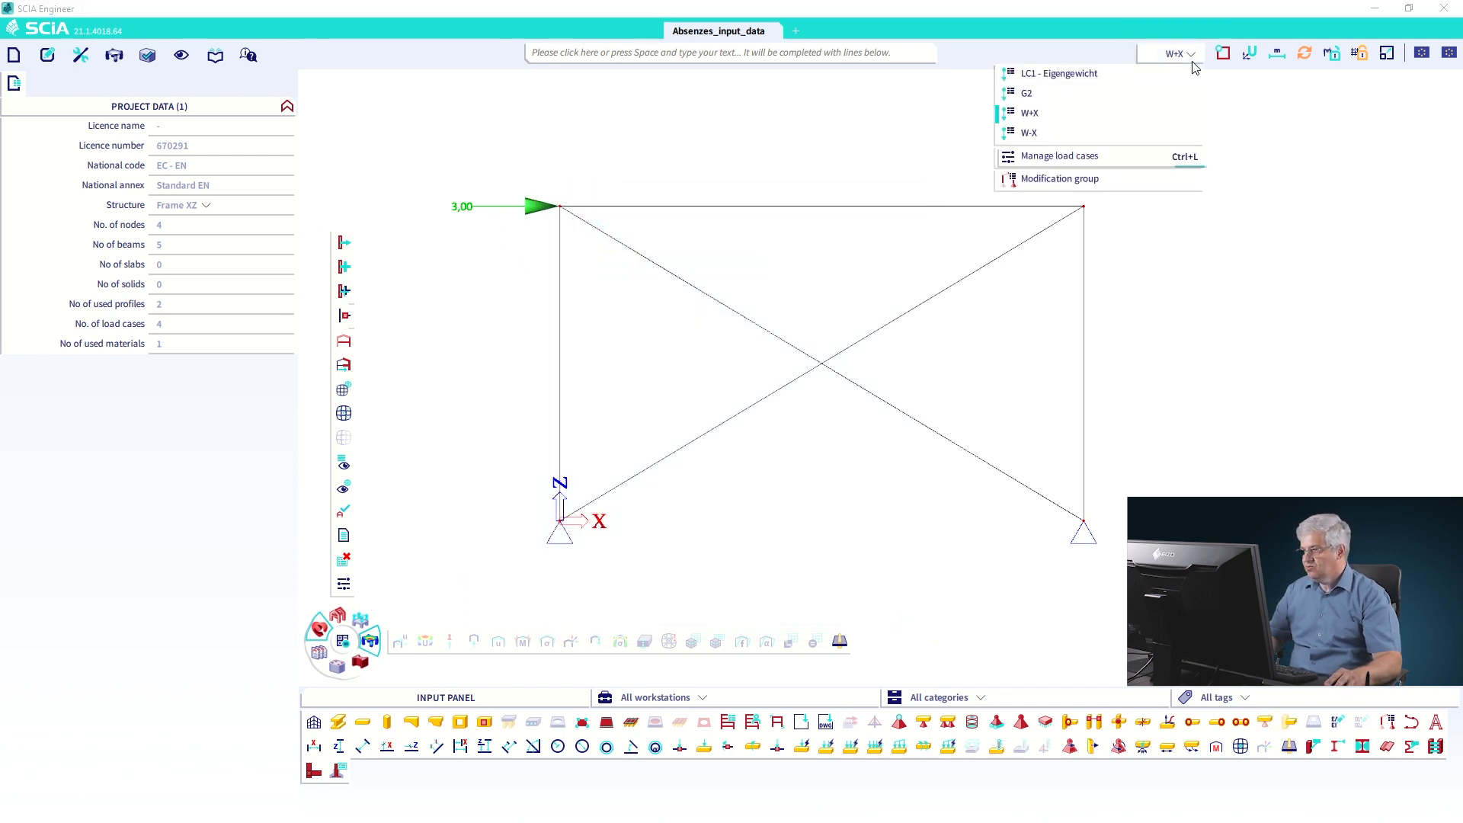
mouse_move(1136, 36)
mouse_down()
mouse_move(1198, 17)
mouse_move(1177, 27)
mouse_up()
key(Escape)
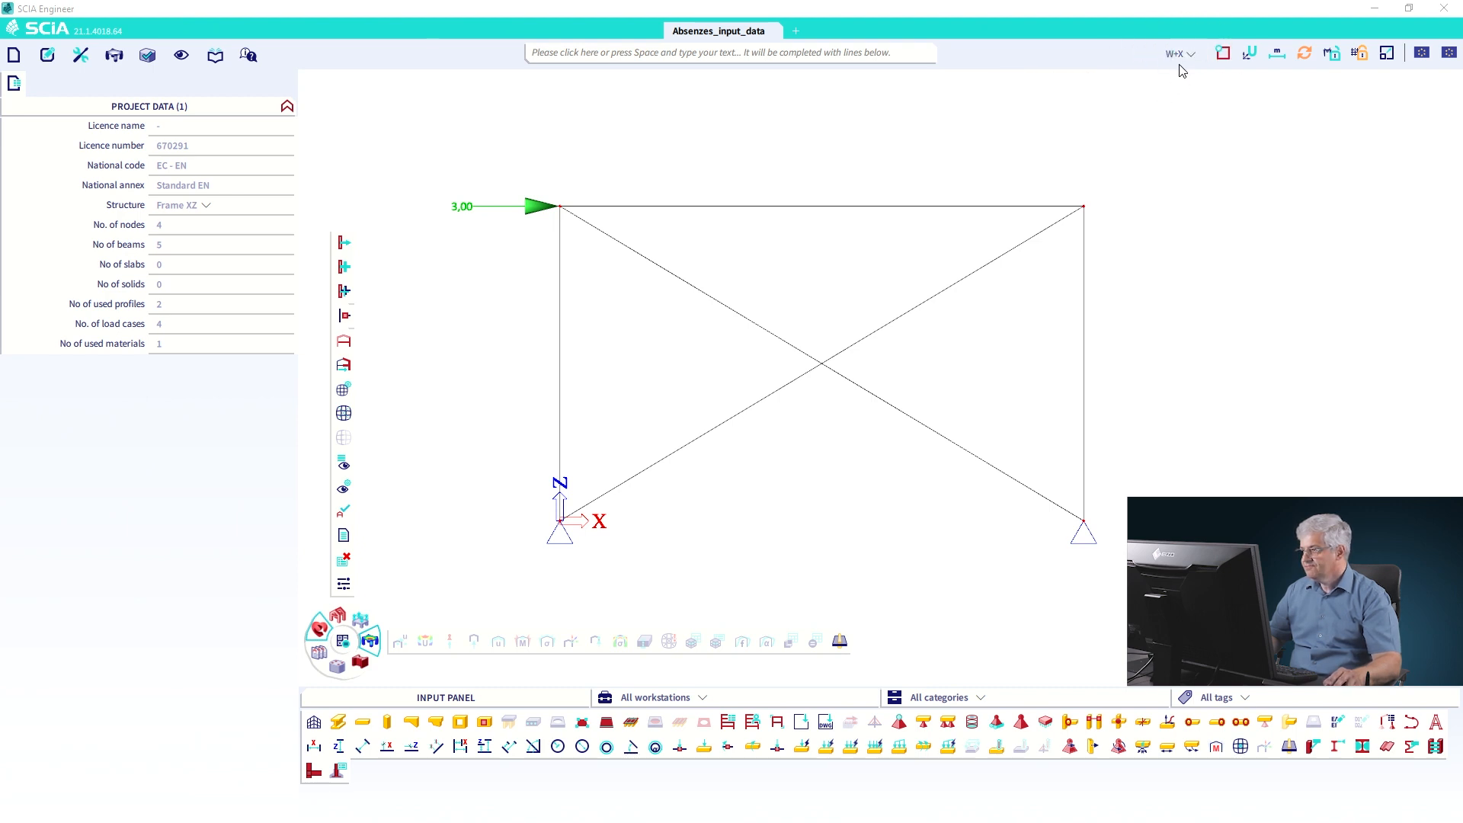
click(1183, 59)
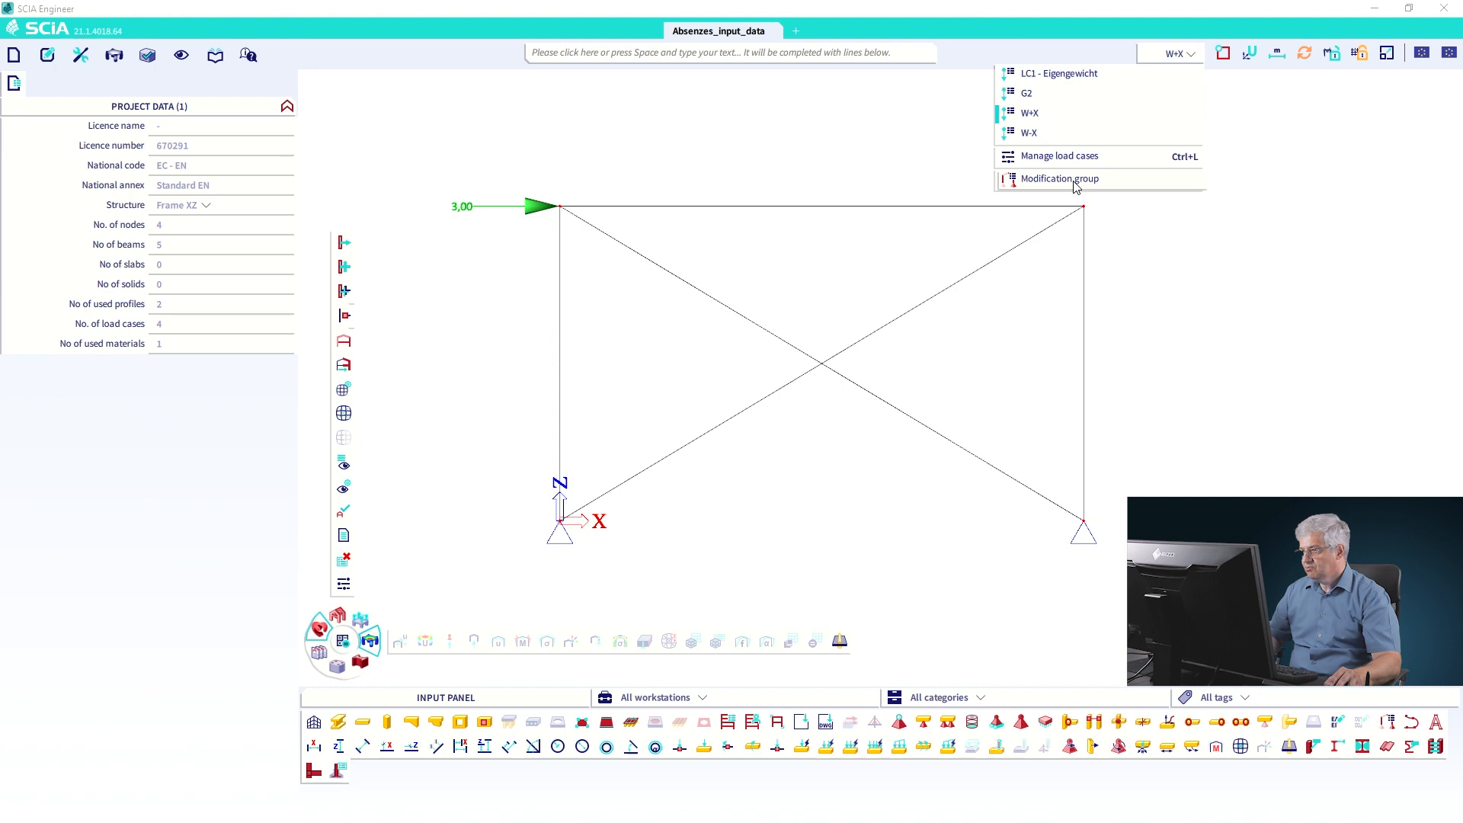
click(1077, 180)
click(1182, 54)
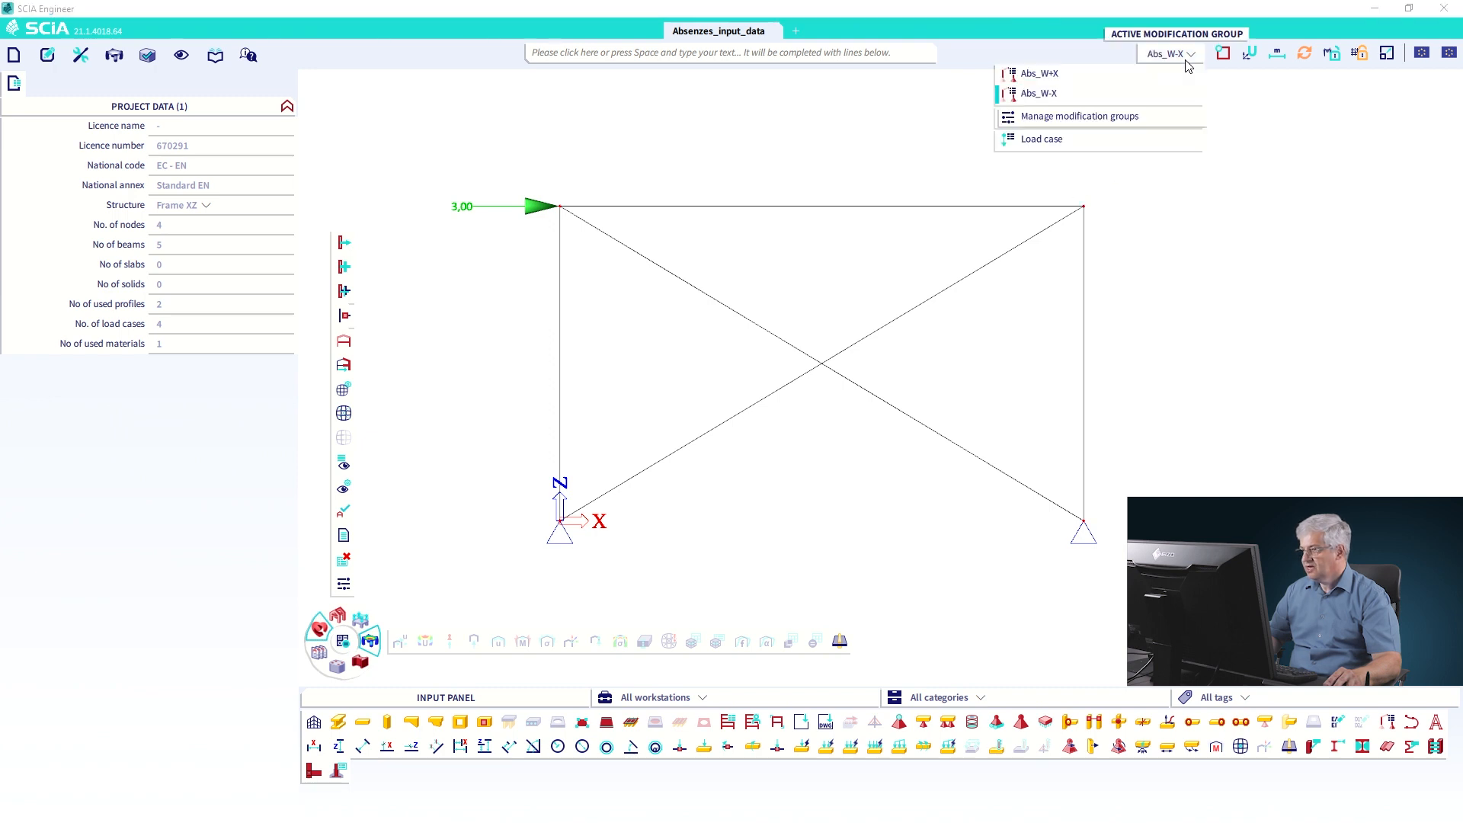
click(1034, 76)
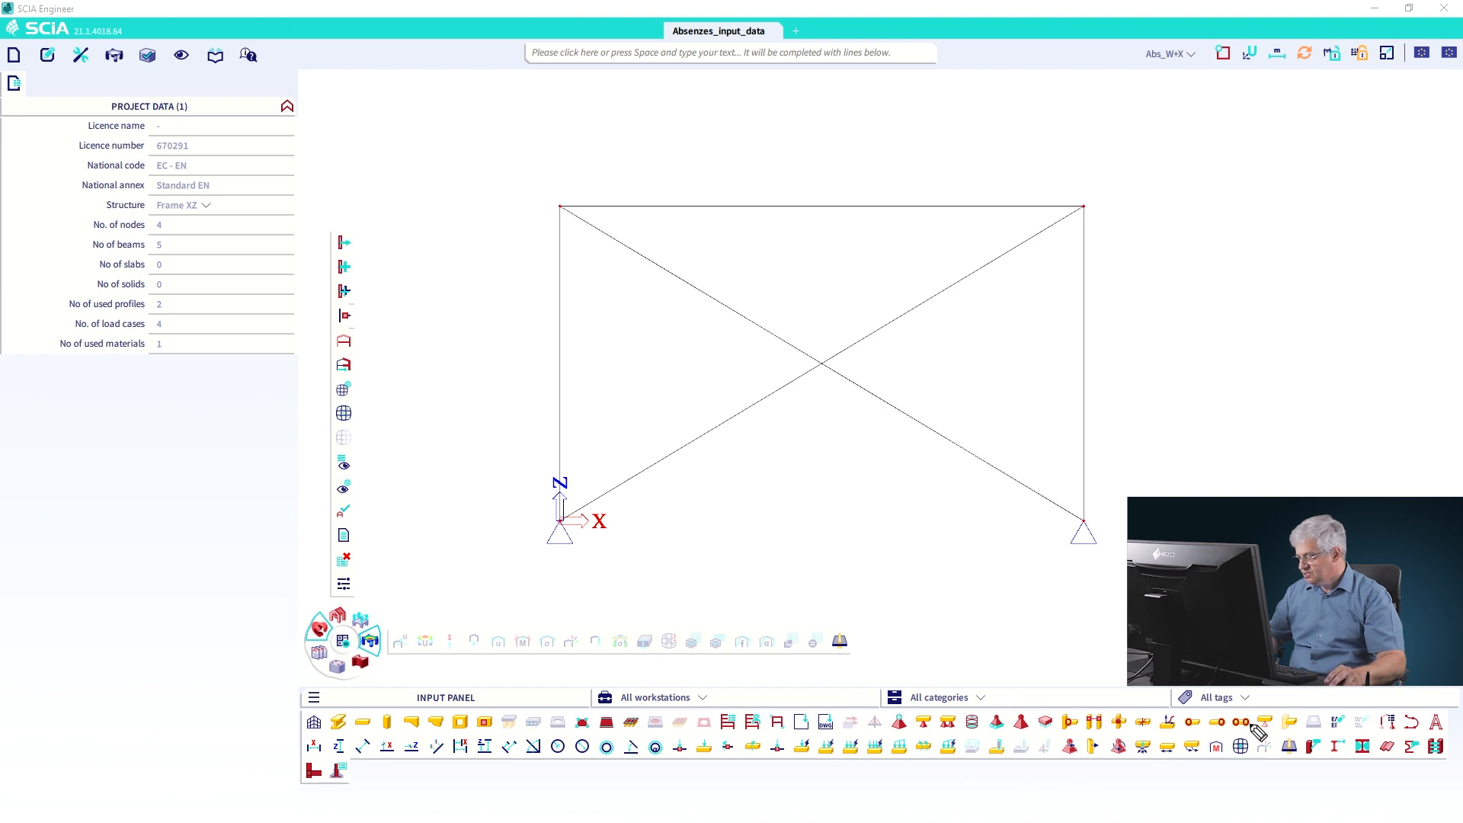
- Filter the input commands to the Structure workstation and the Model modifiers category
mouse_move(1255, 709)
mouse_down()
mouse_move(1346, 724)
mouse_move(1257, 743)
mouse_move(1255, 705)
mouse_up()
key(ctrl+z)
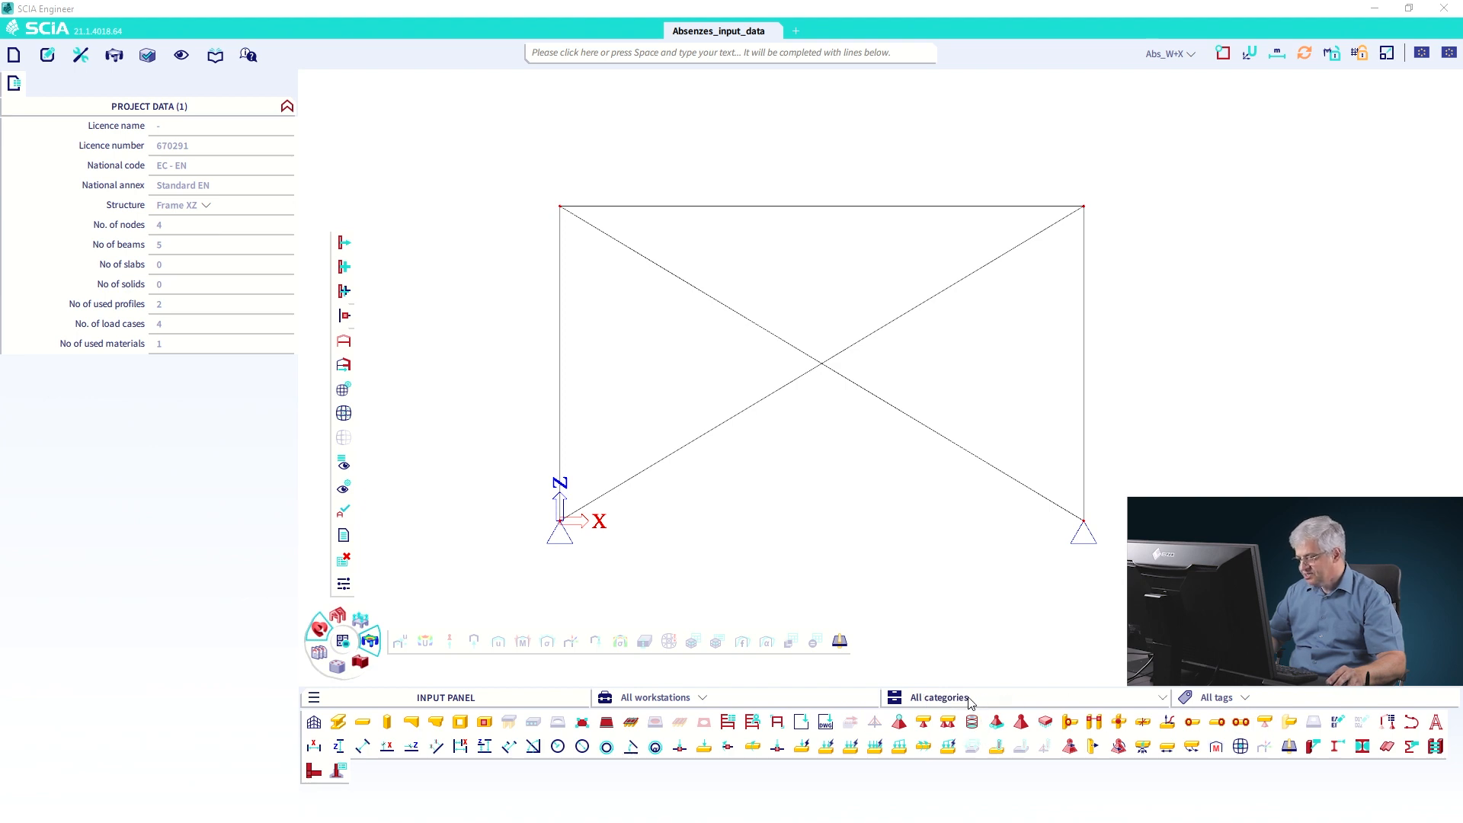
click(757, 698)
click(651, 692)
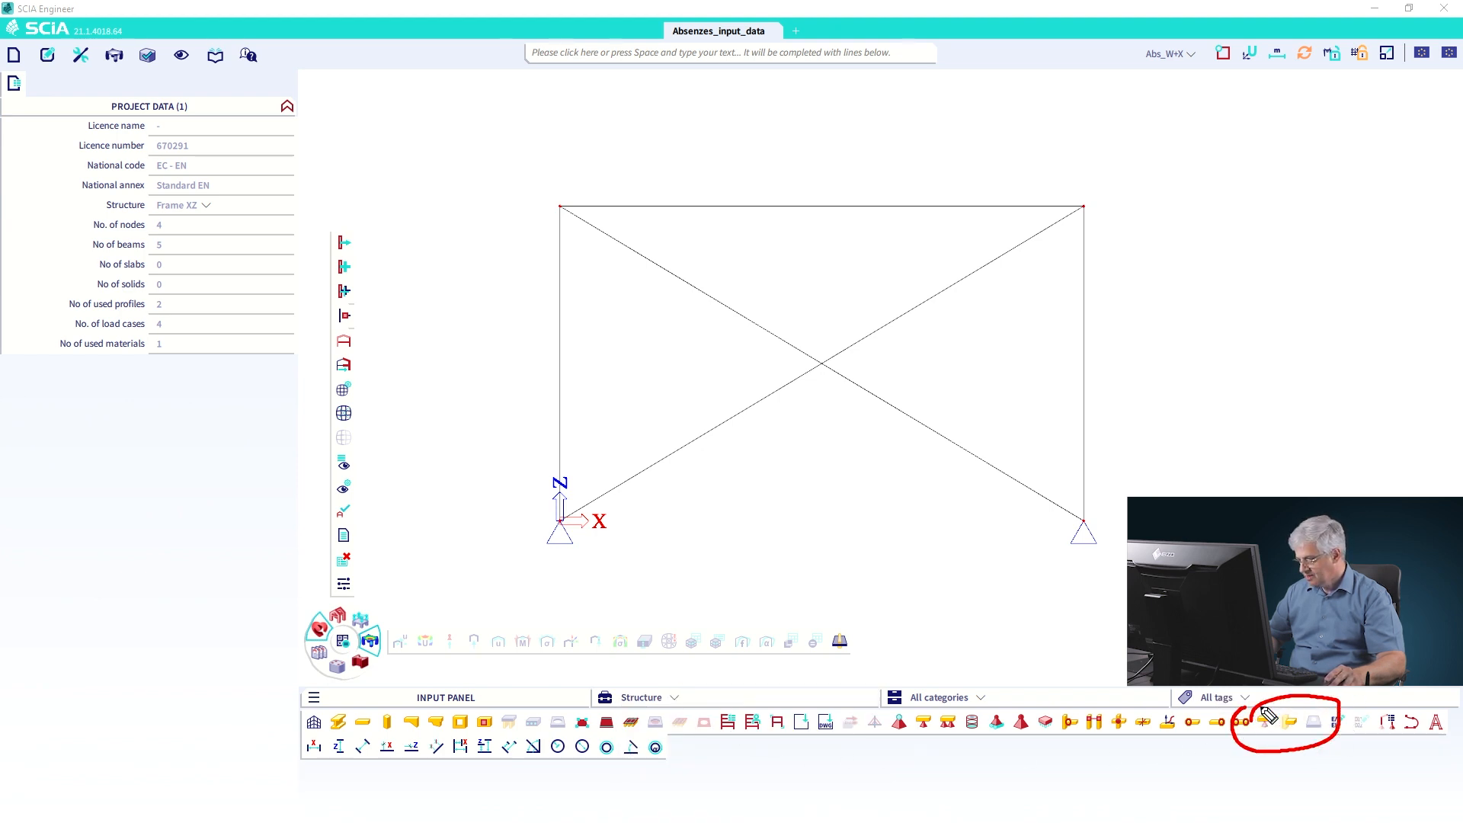
click(971, 697)
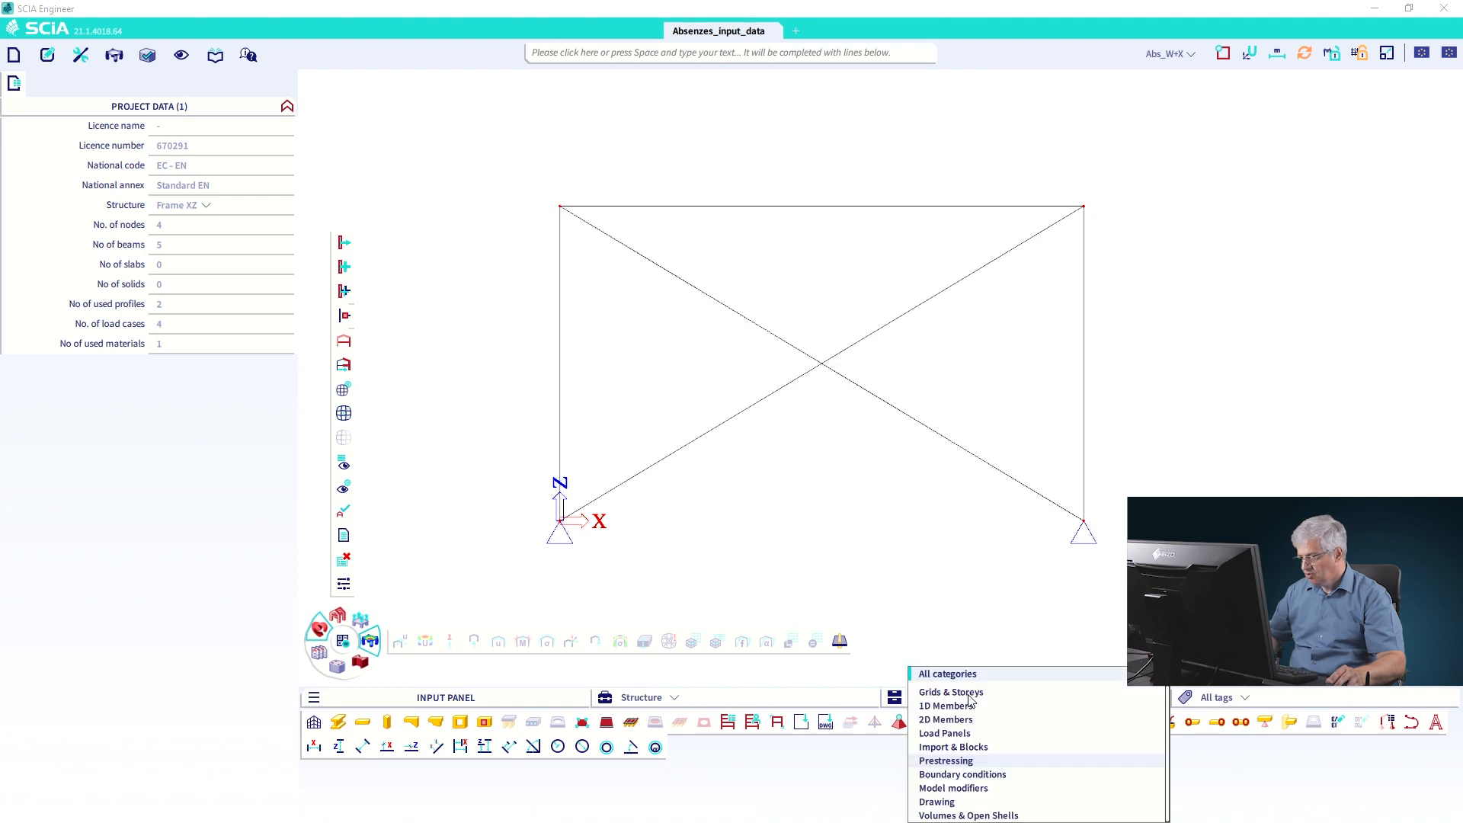
click(968, 795)
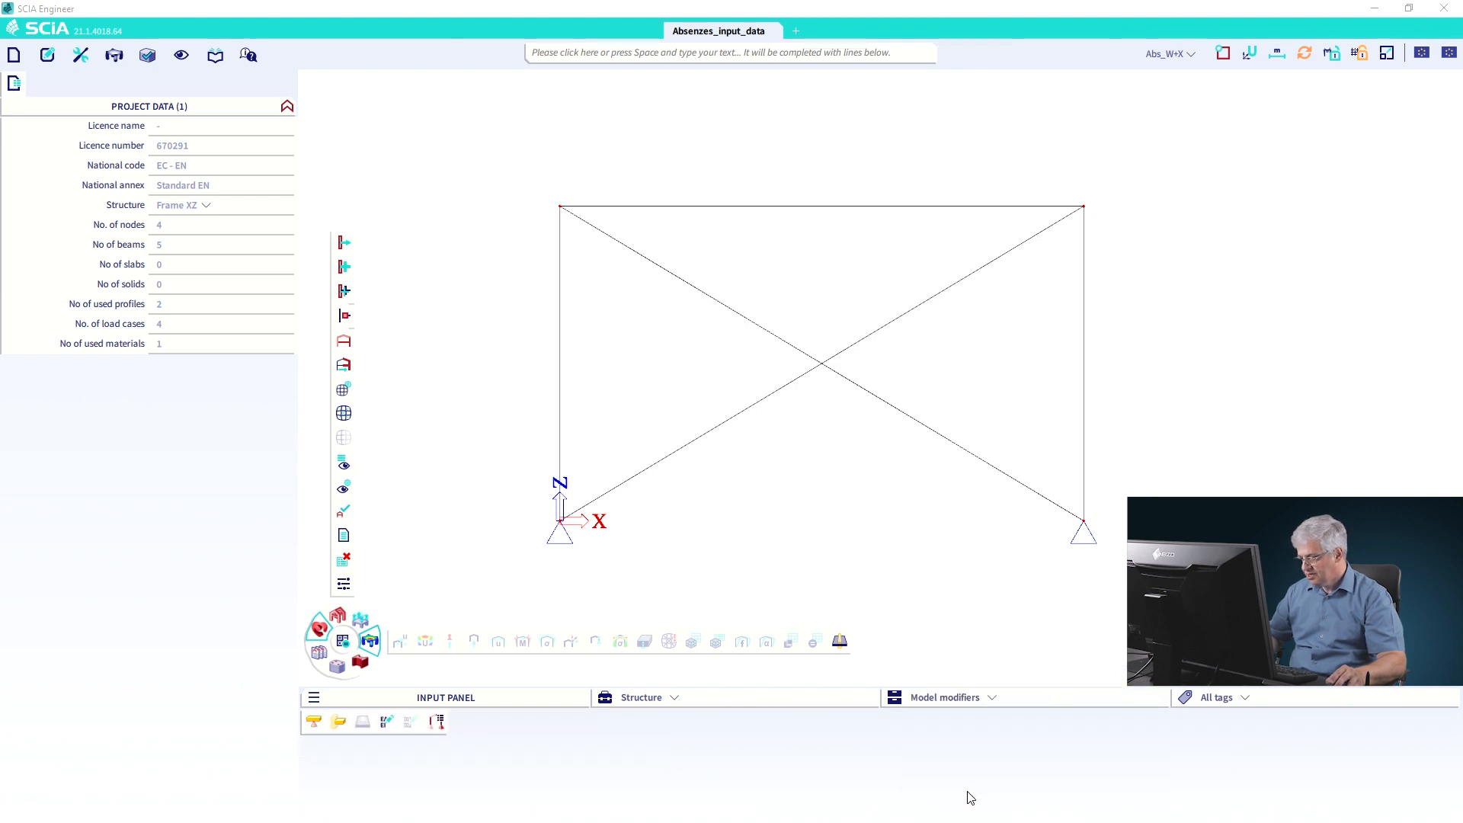
- Assign an absence on beam to the diagonal running from the upper-left node to the lower-right support
click(362, 724)
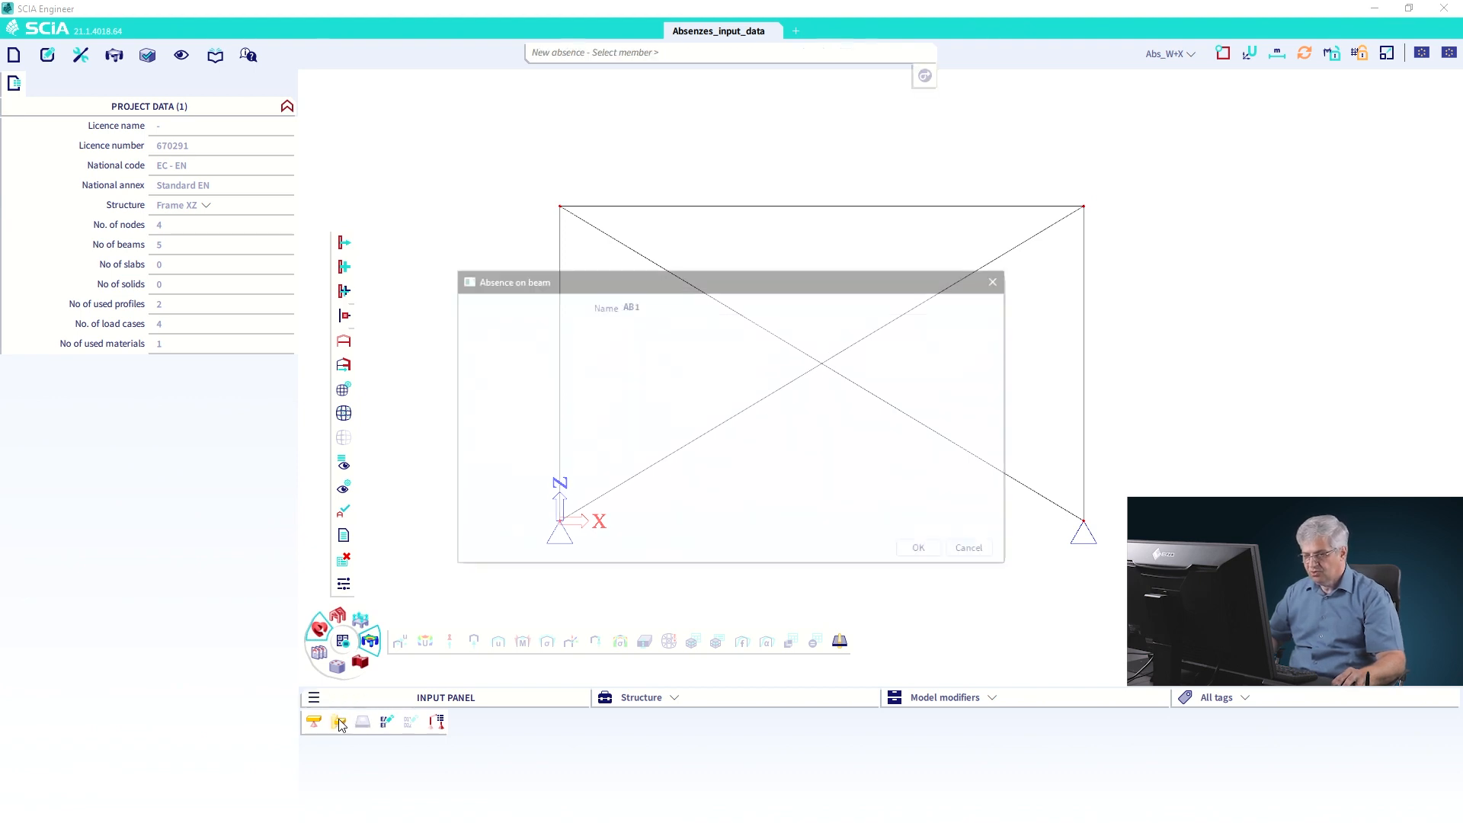
click(913, 551)
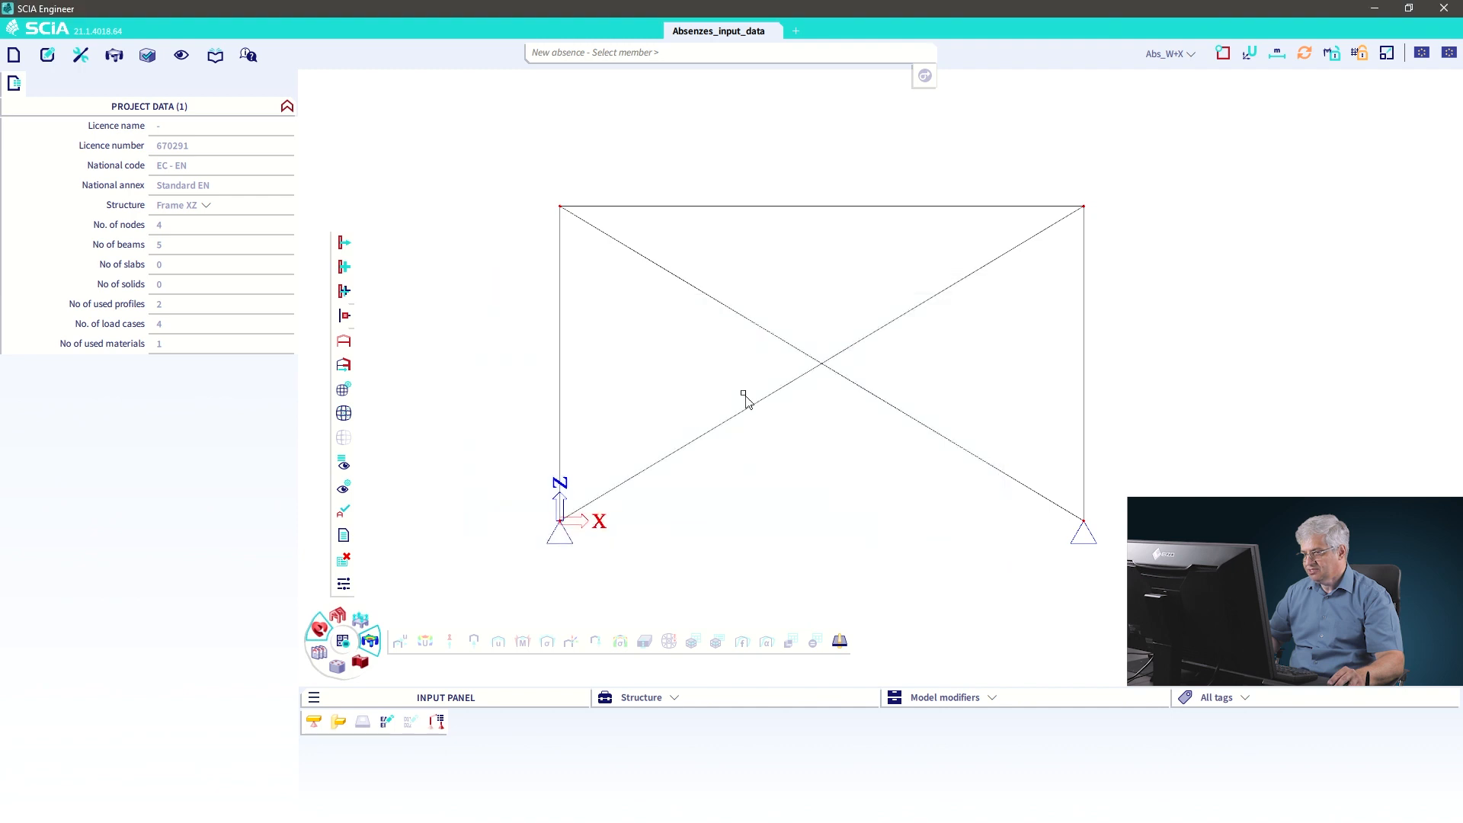
click(749, 328)
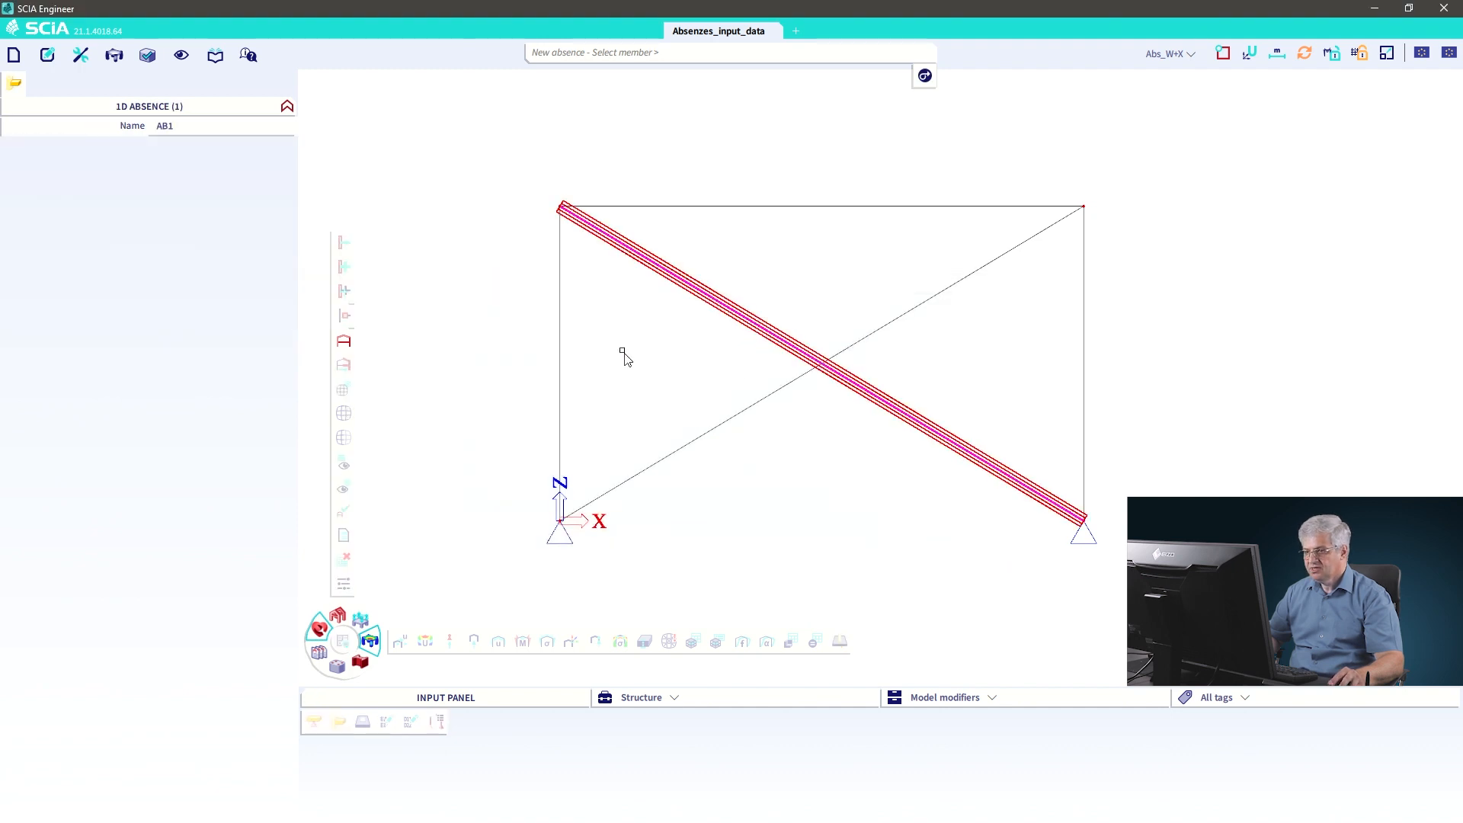
key(Escape)
key(Escape)
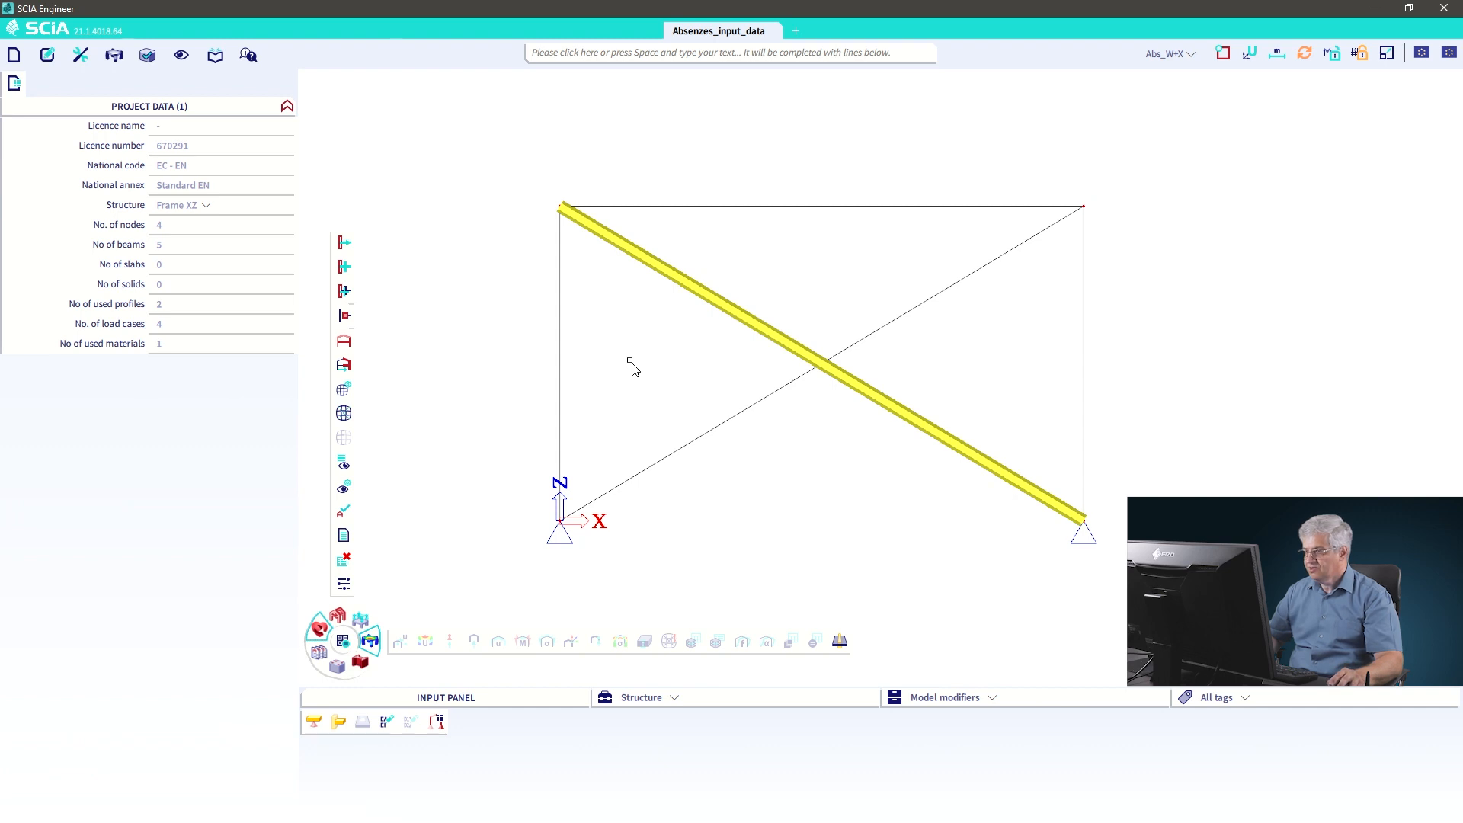
- Activate modification group Abs_W-X and assign an absence on beam to the diagonal from the lower-left support to the upper-right node
click(1170, 54)
click(1056, 89)
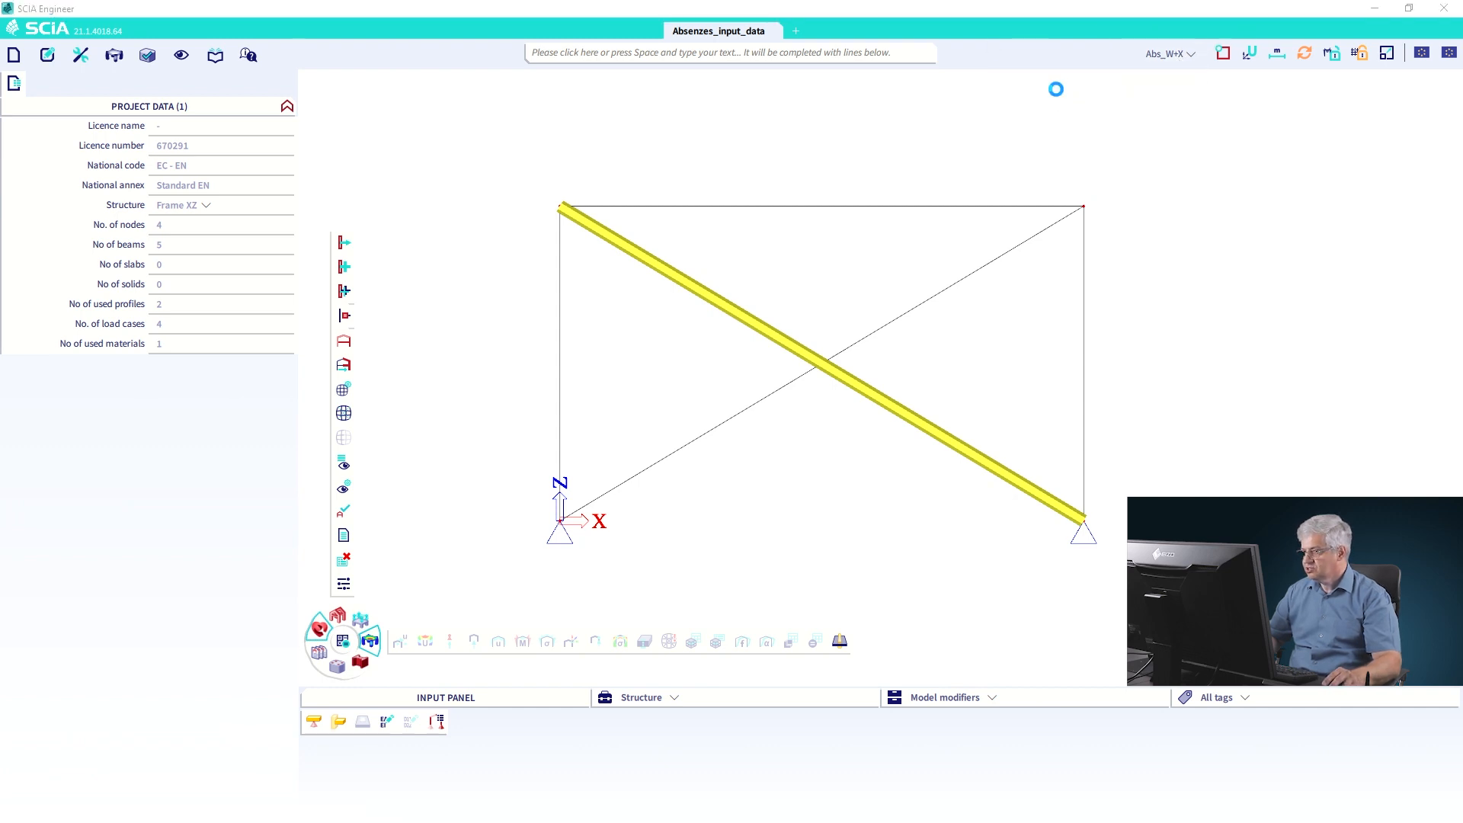
click(339, 723)
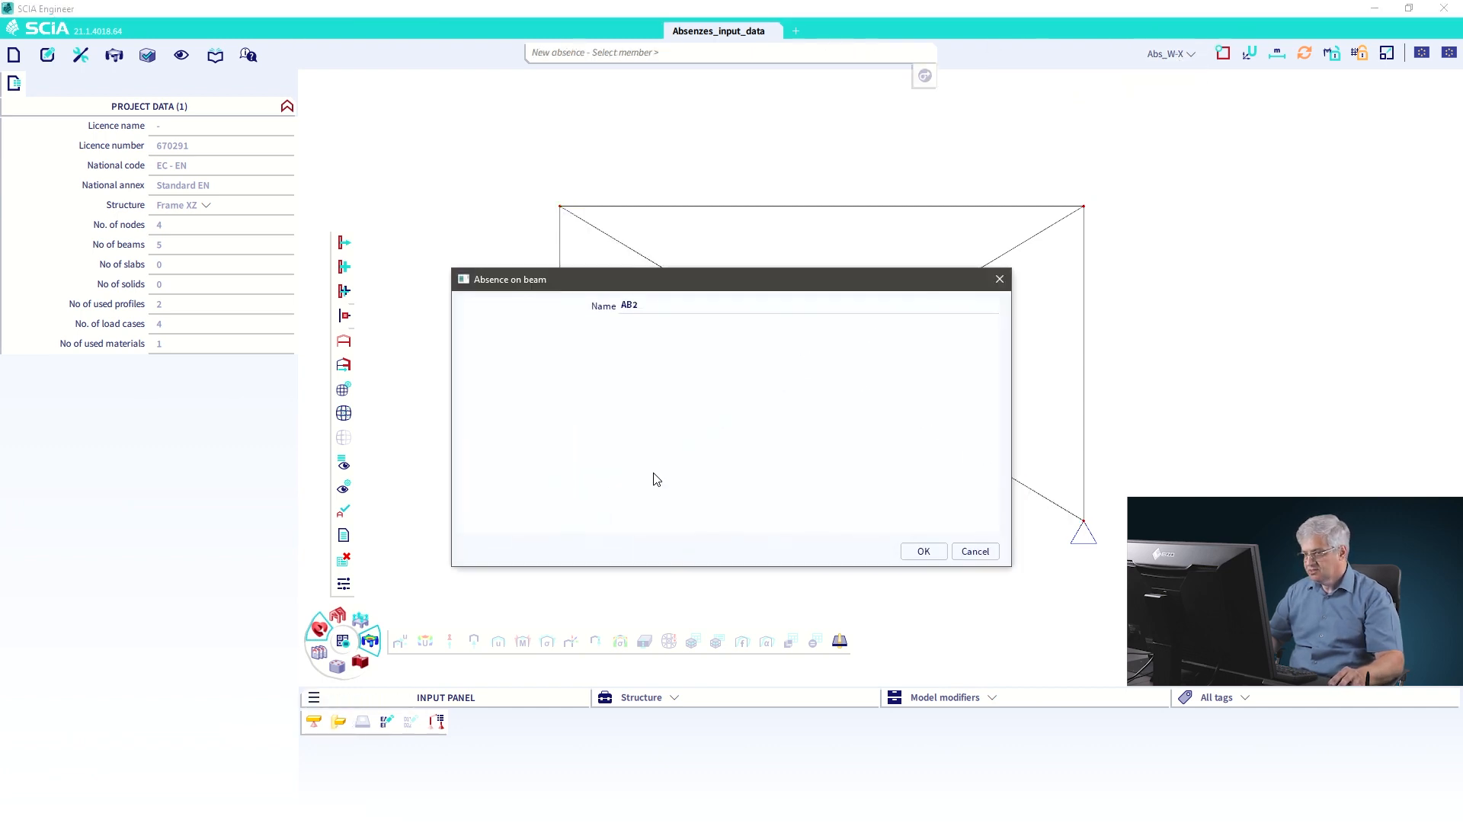
click(904, 552)
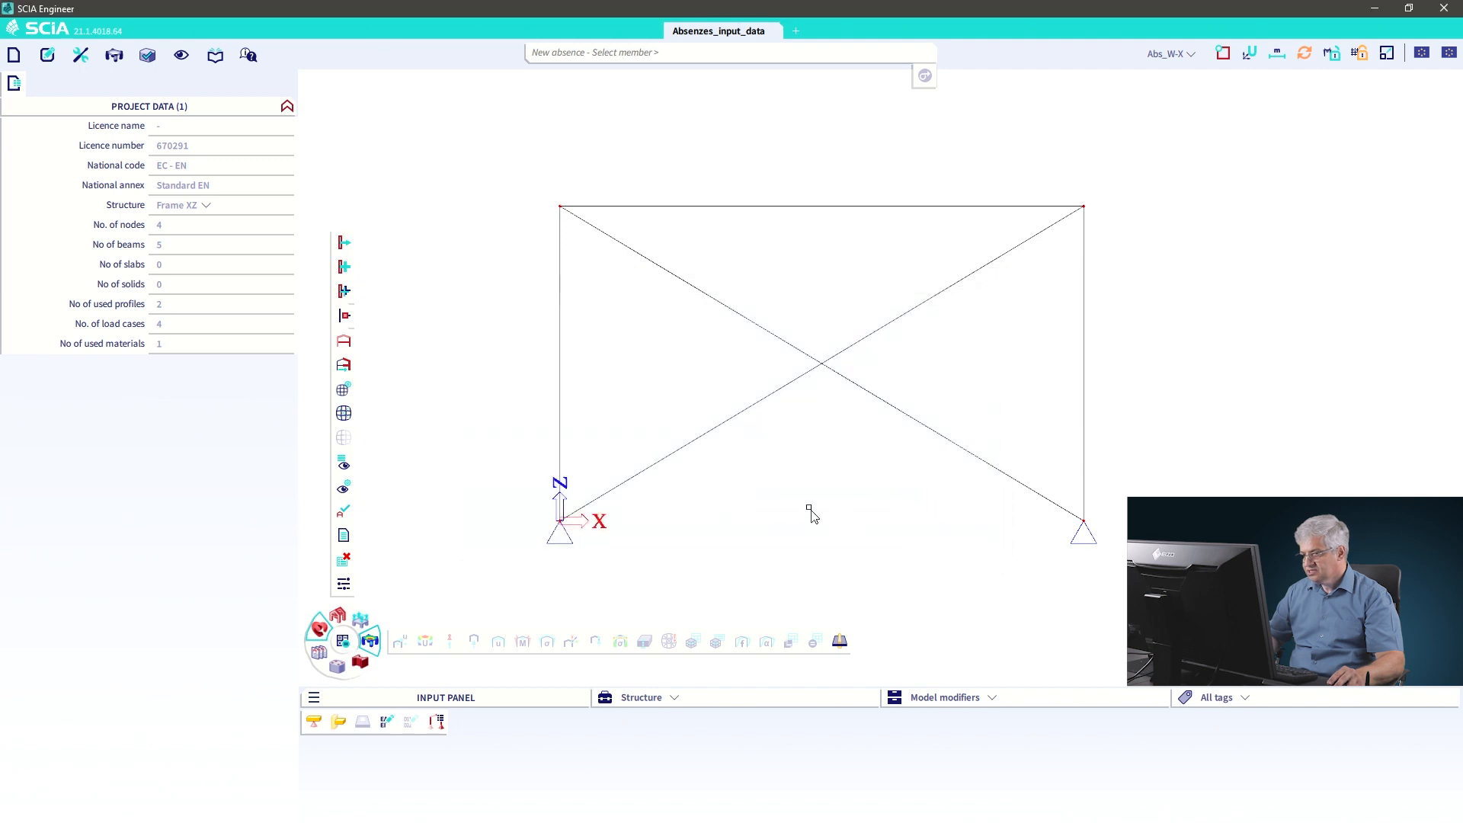
click(701, 441)
key(Escape)
key(Escape)
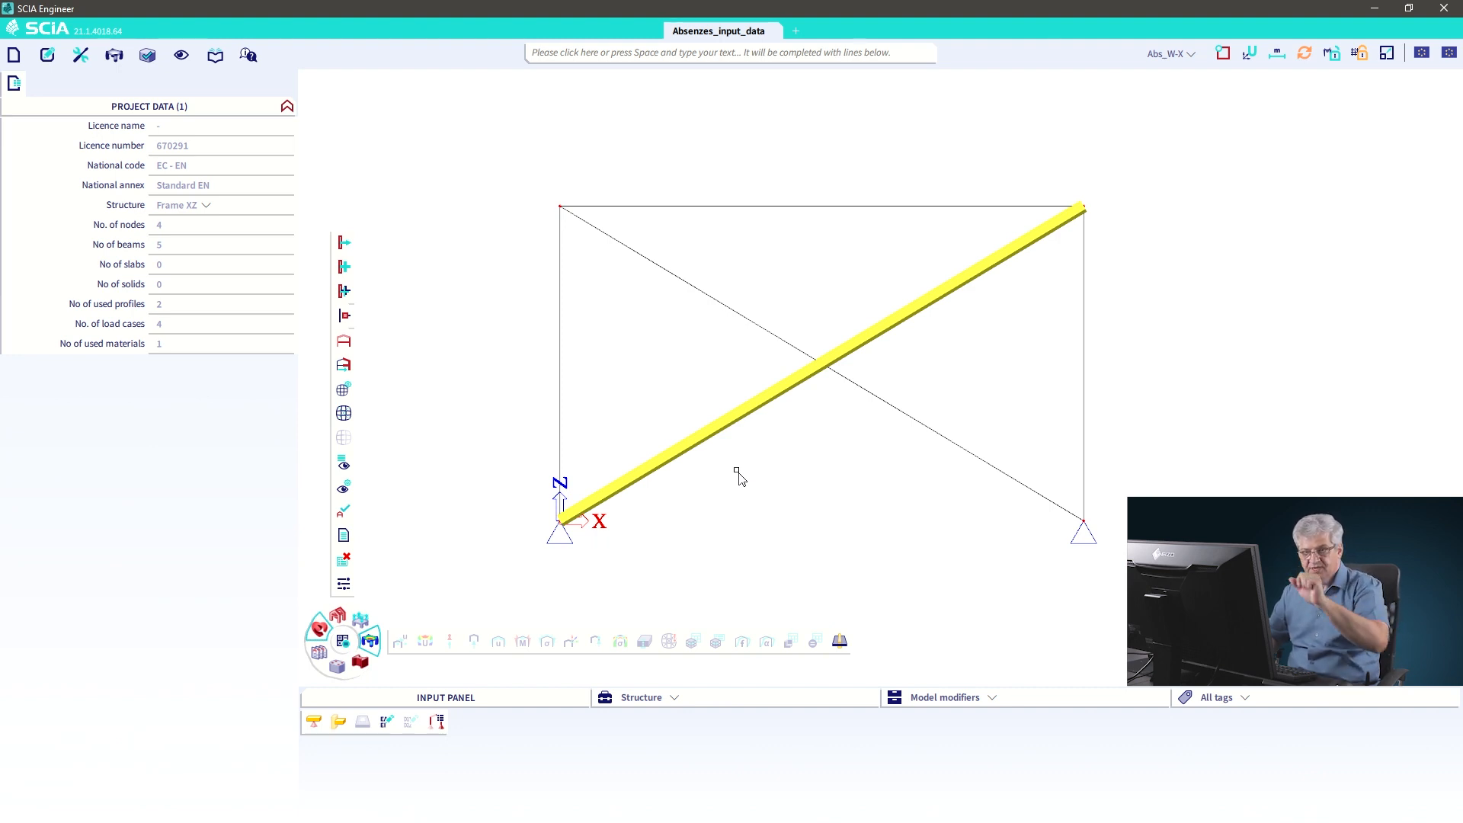
- Assign modification group Abs_W+X to load case W+X and Abs_W-X to load case W-X in the load cases manager
click(216, 55)
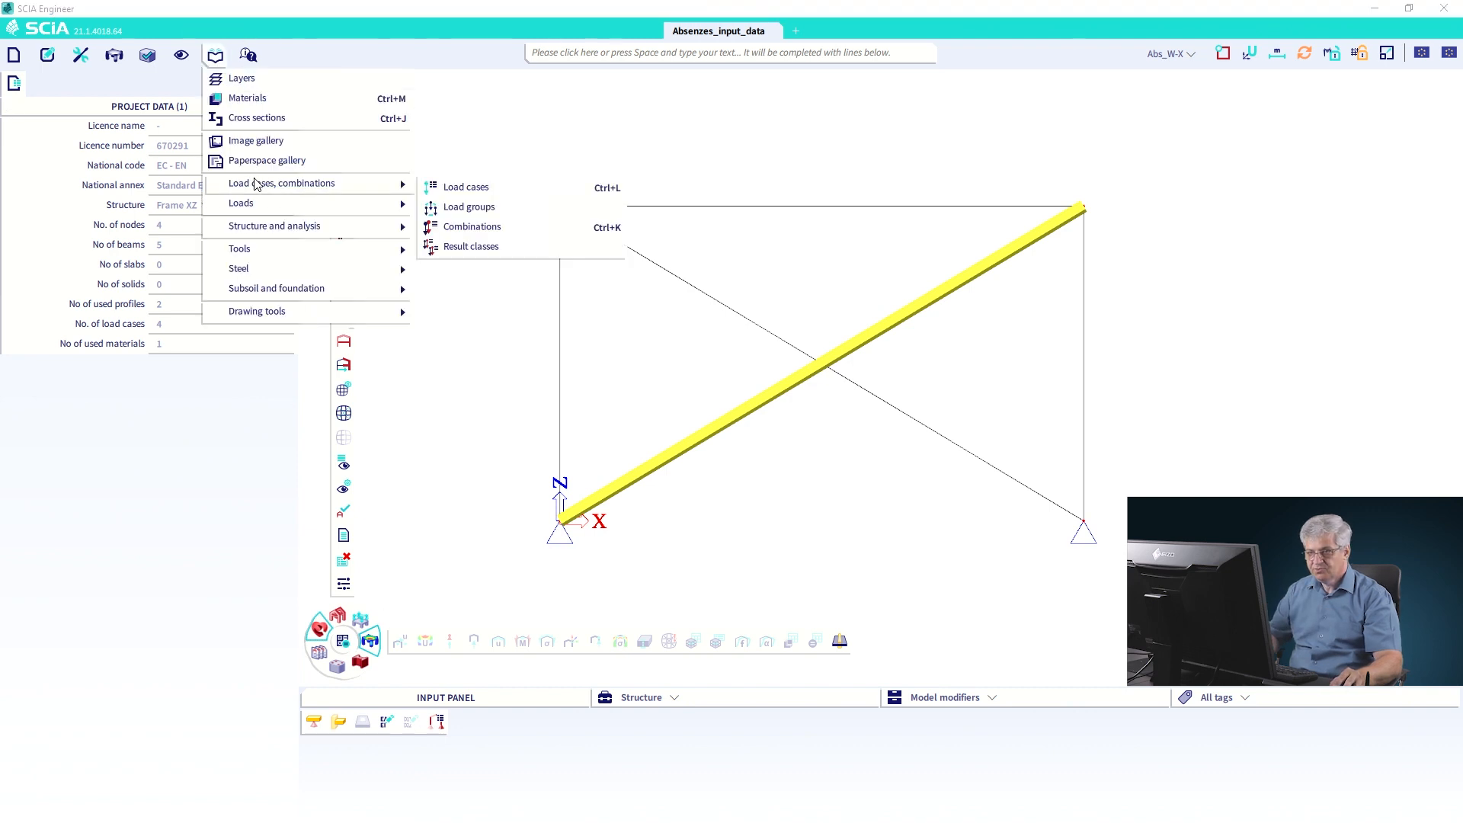
click(446, 189)
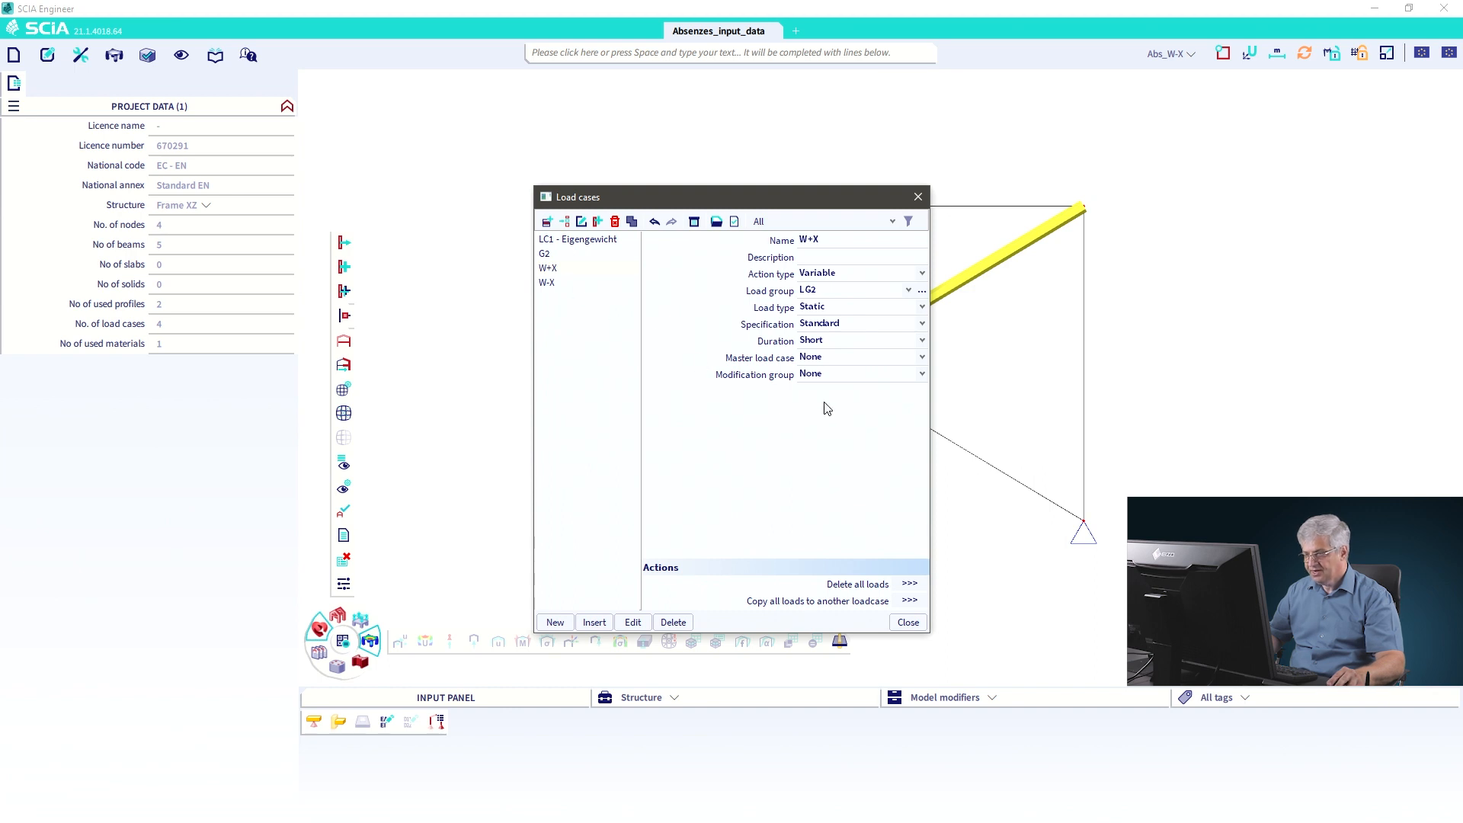
click(830, 376)
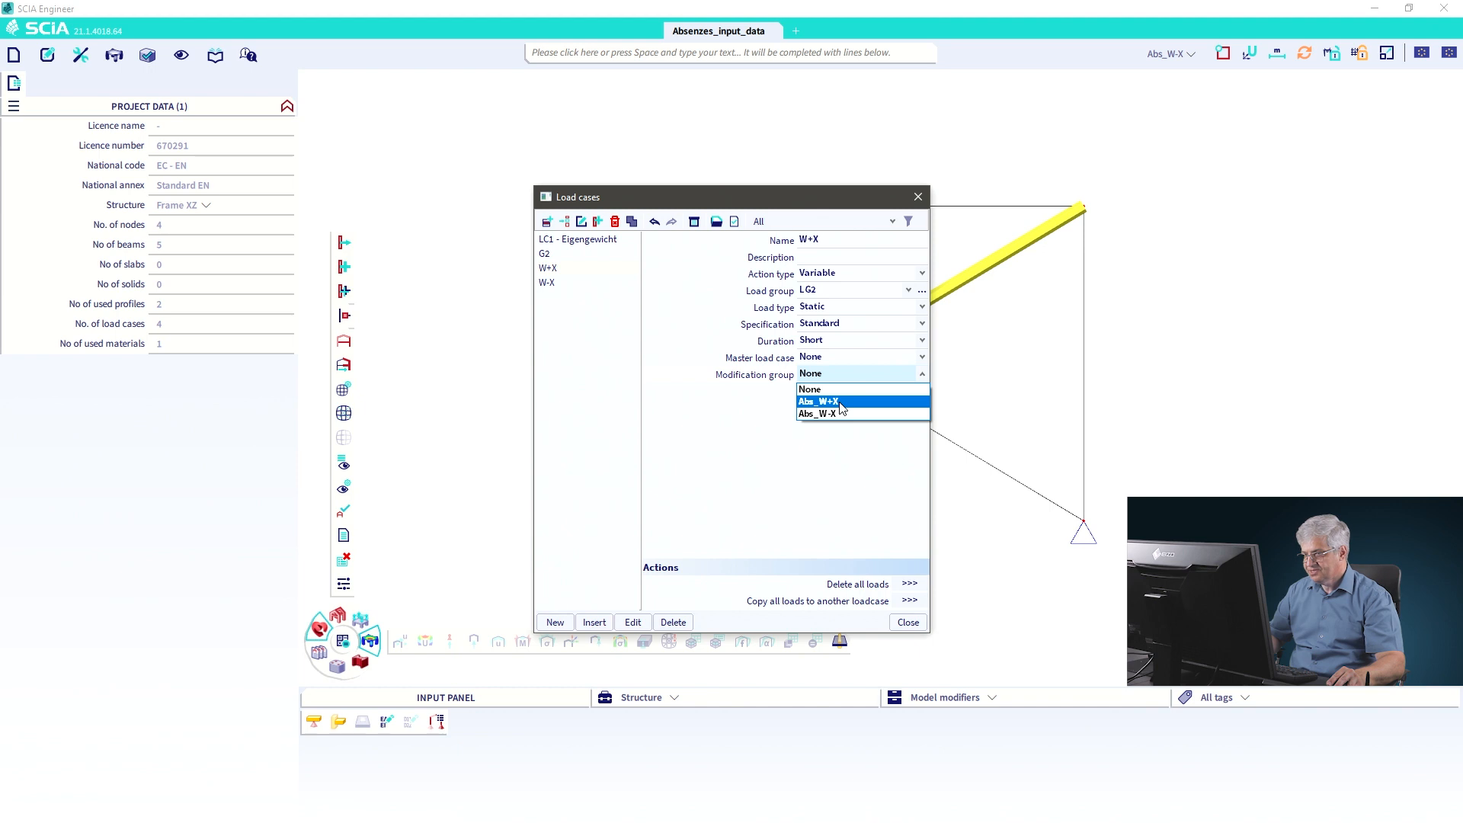
click(841, 402)
click(546, 285)
click(817, 376)
click(824, 408)
click(910, 622)
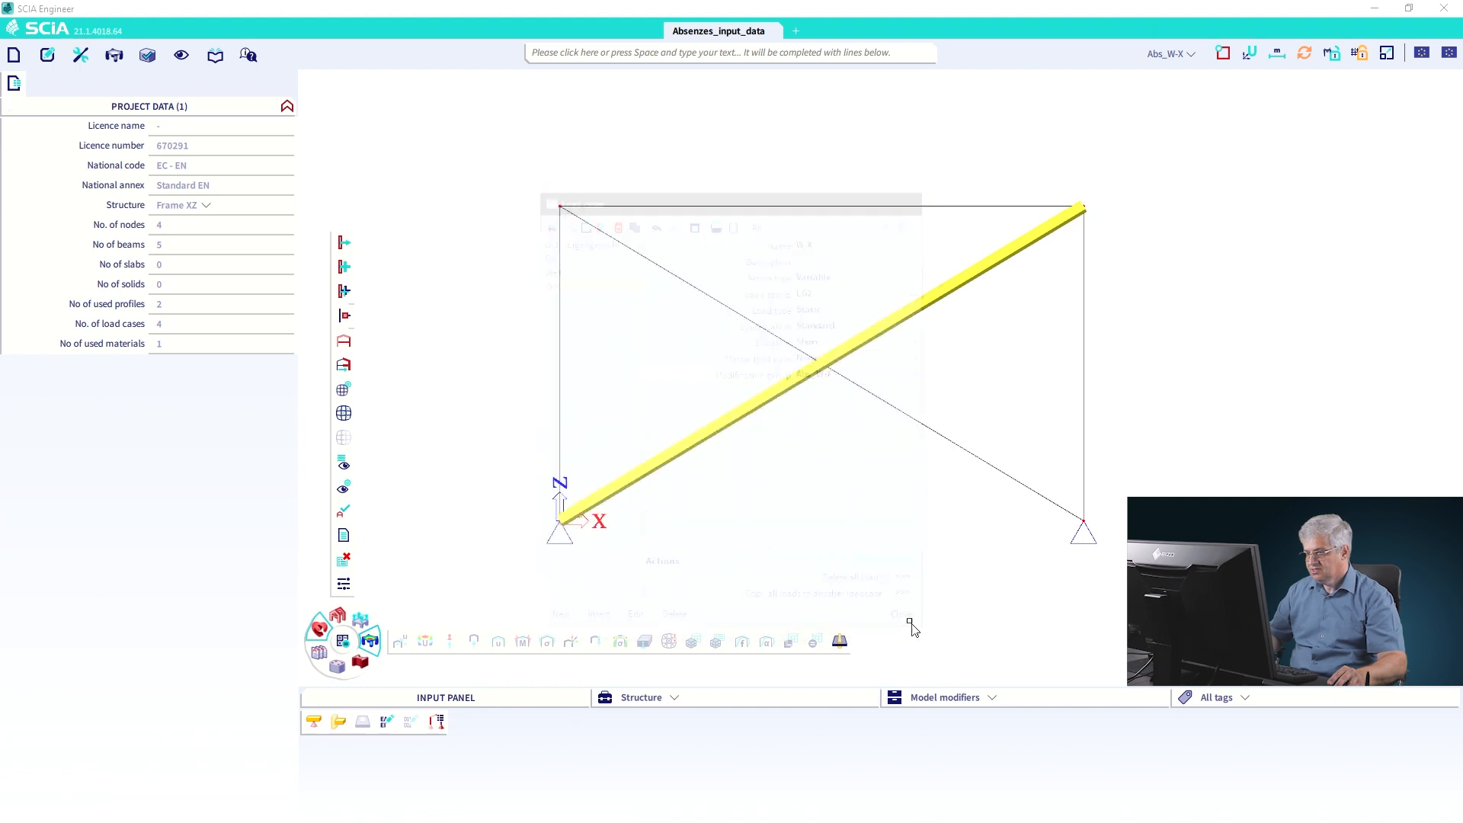
- Toggle the active selection between modification groups and load cases, finishing with load case W-X active
click(1189, 57)
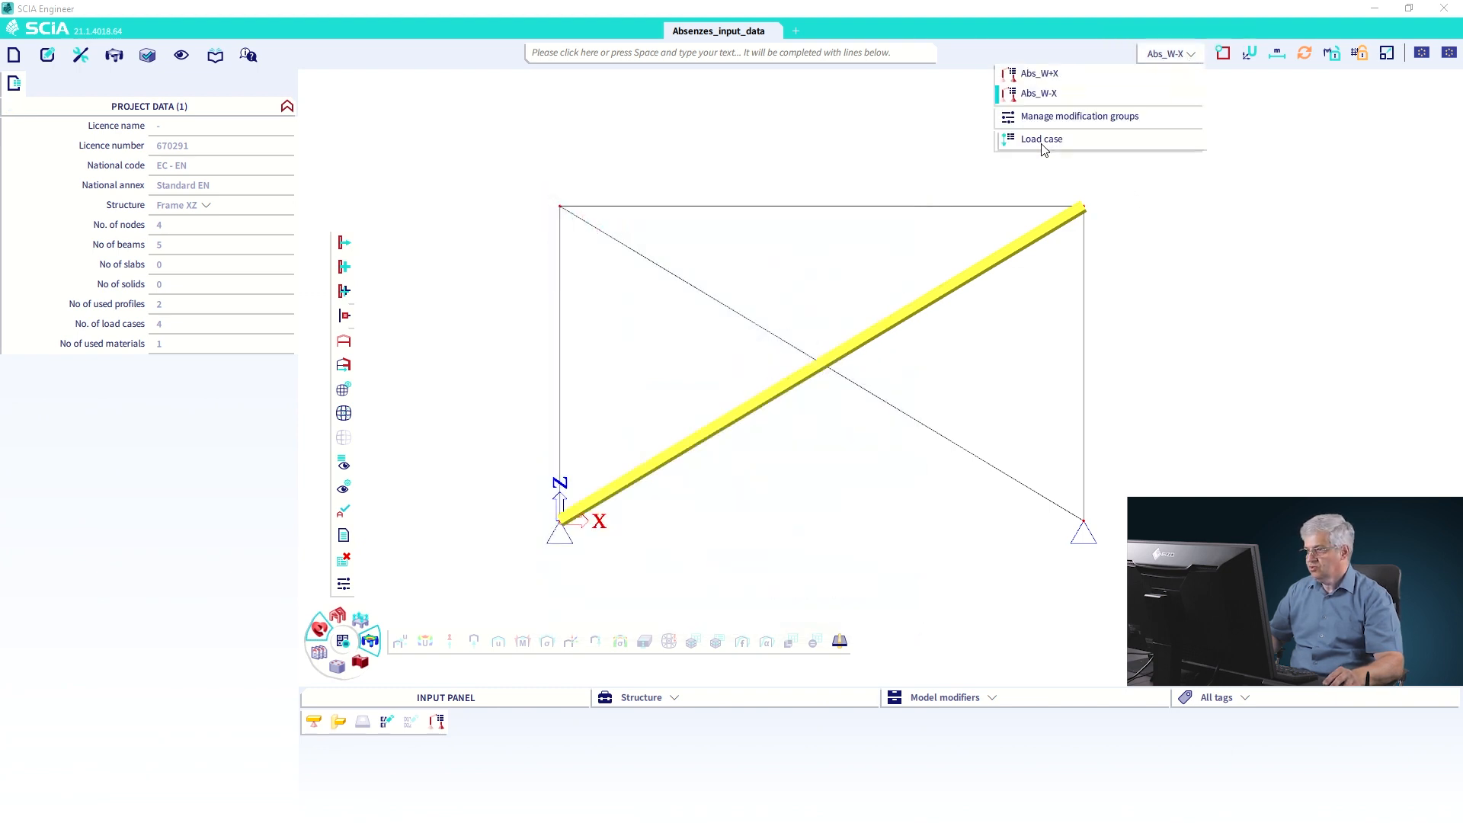
click(1042, 140)
click(1181, 53)
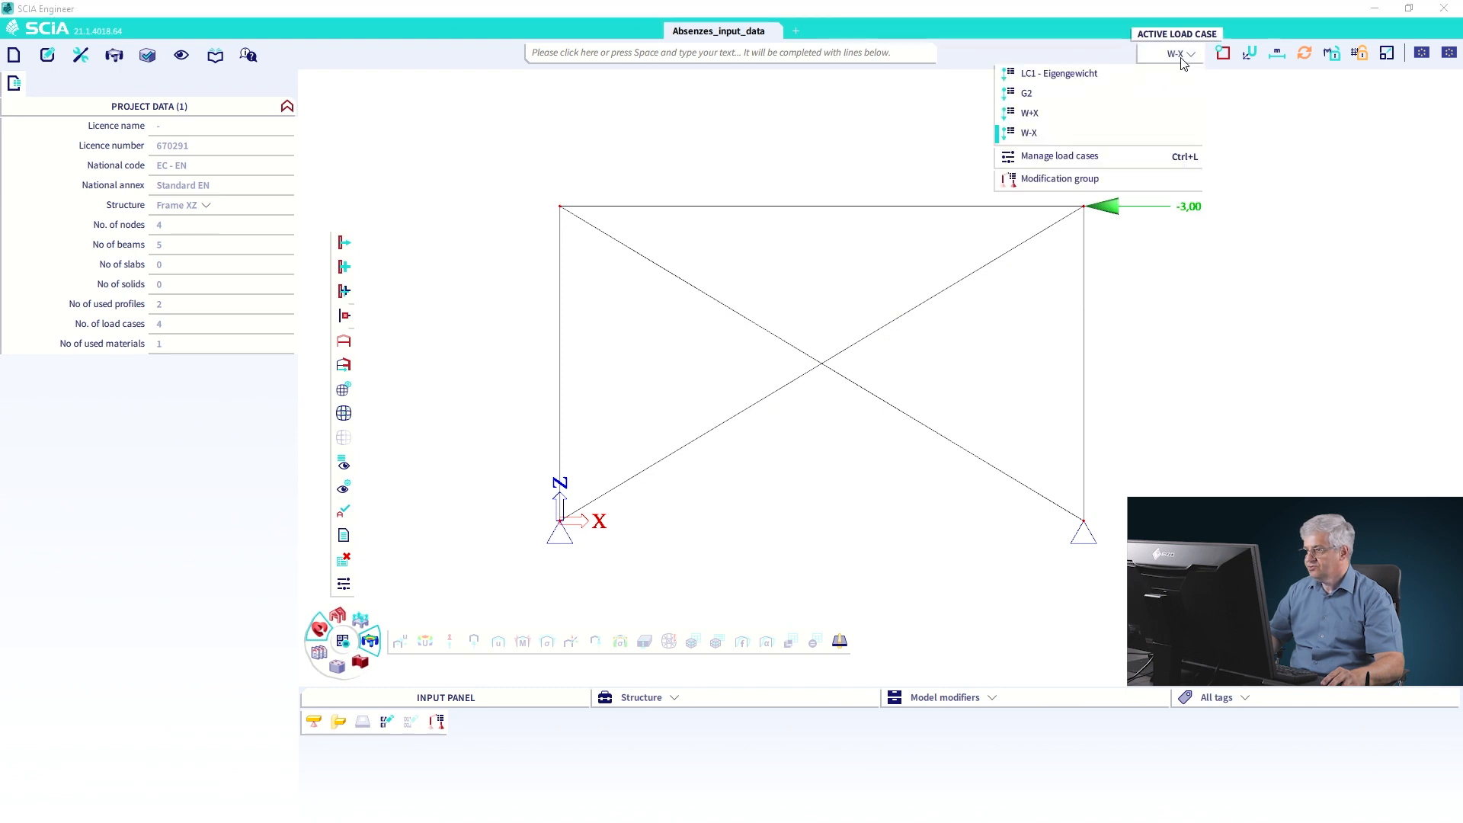
click(1094, 181)
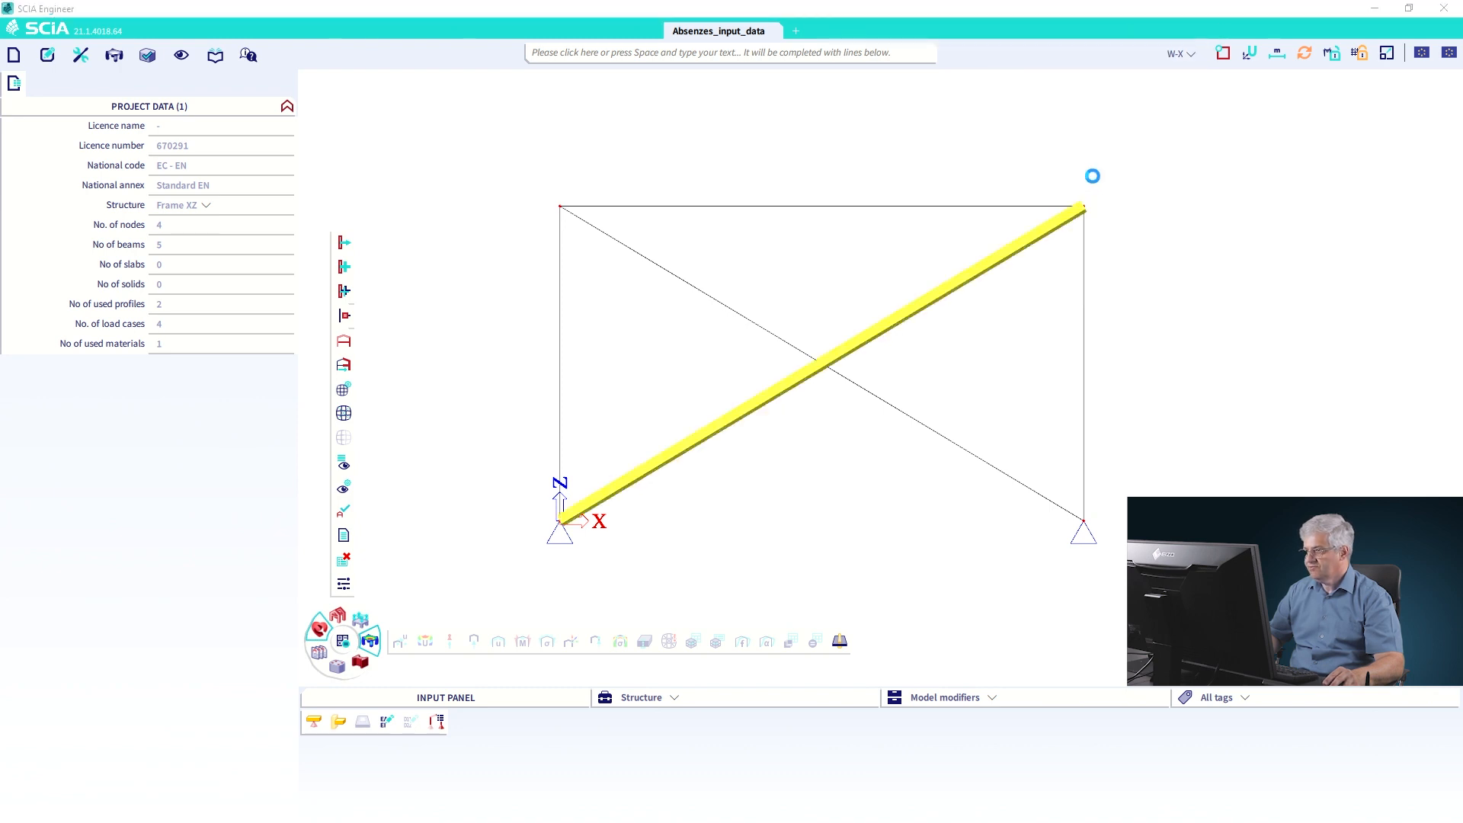
click(1188, 55)
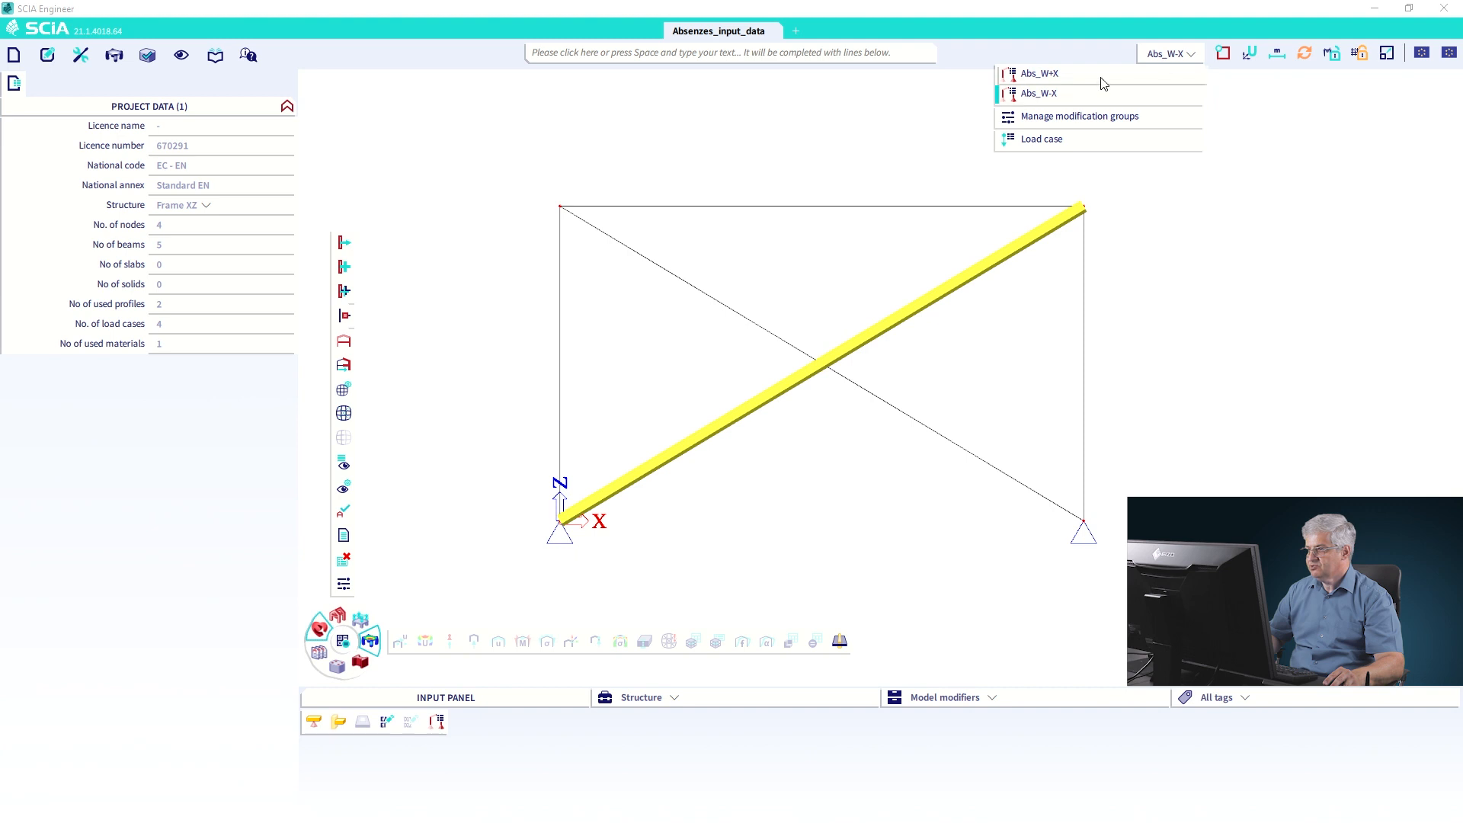
click(1066, 138)
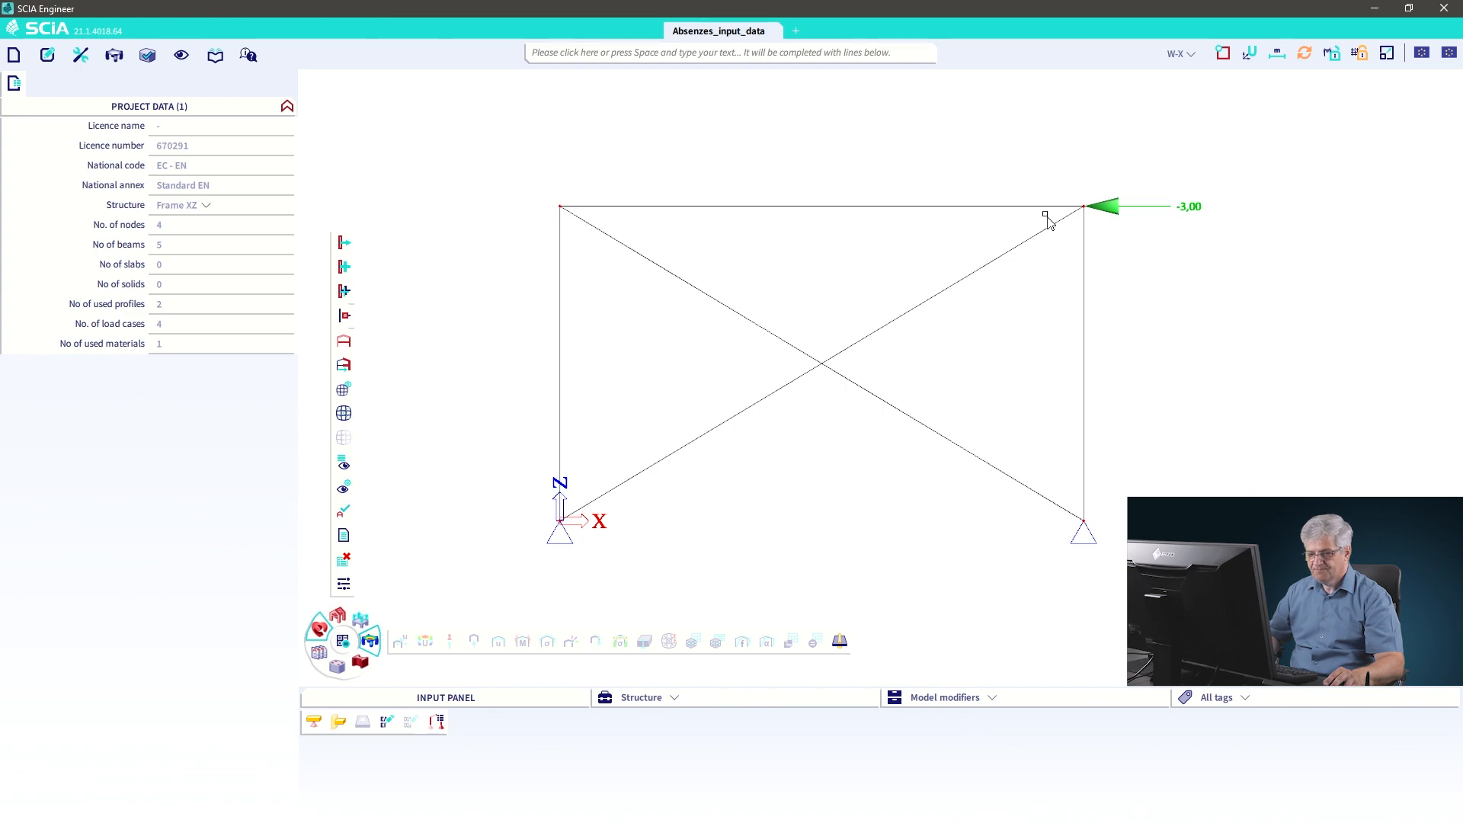
- Turn on the display of absences for modification group Abs_W-X in the model view parameters
right_click(596, 151)
click(656, 198)
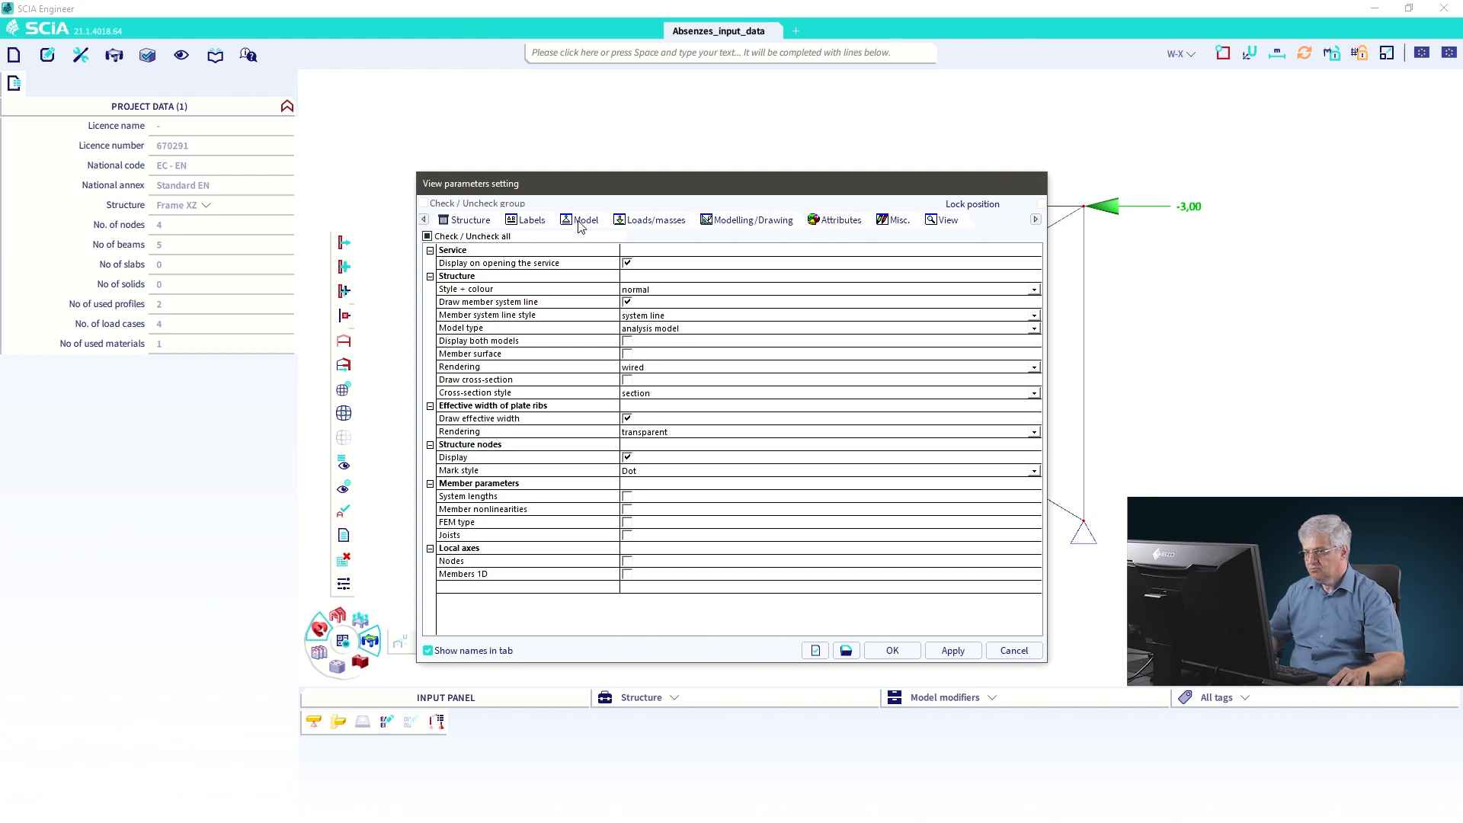
click(581, 222)
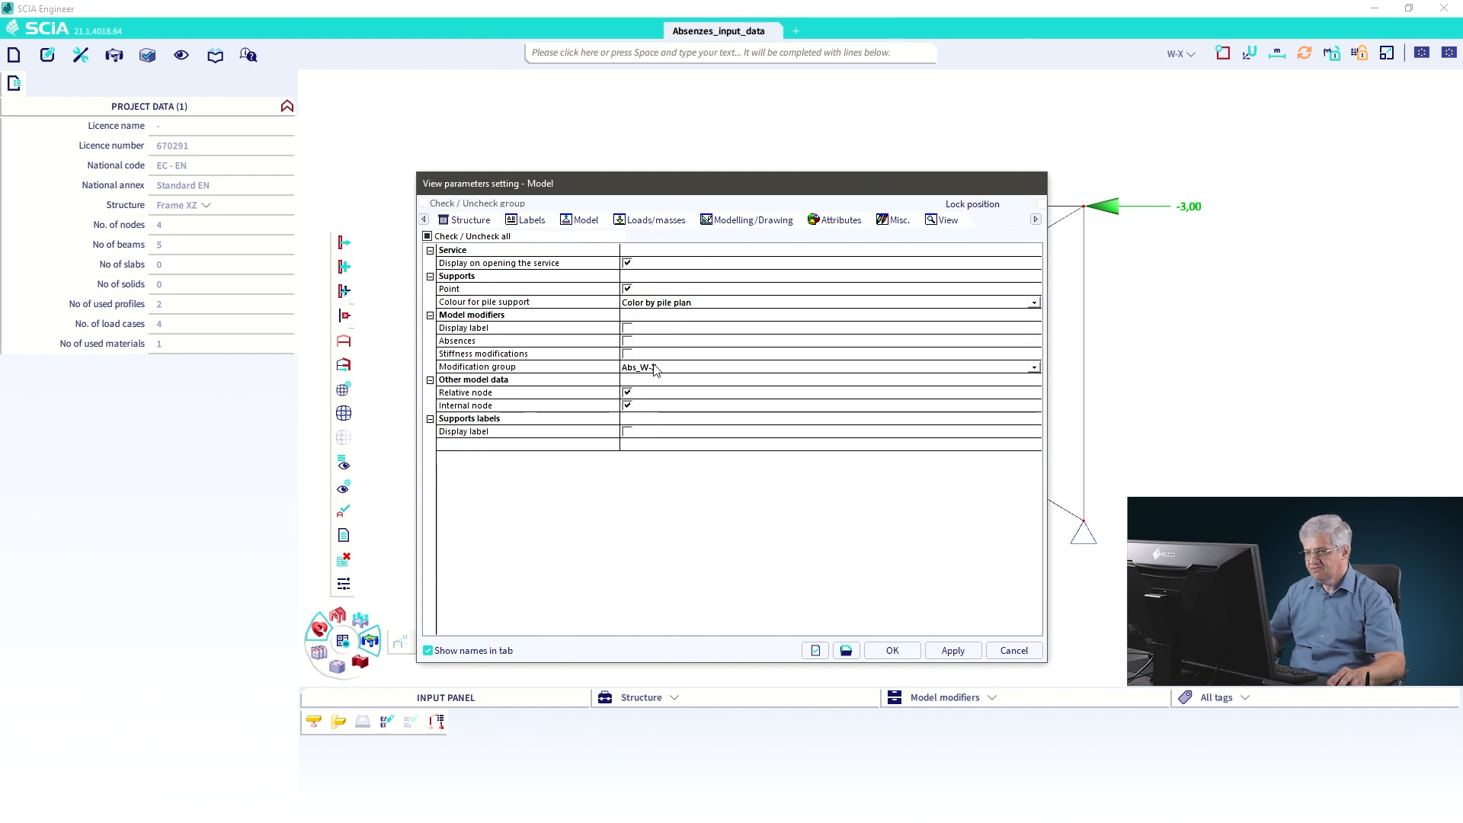
click(626, 341)
click(892, 650)
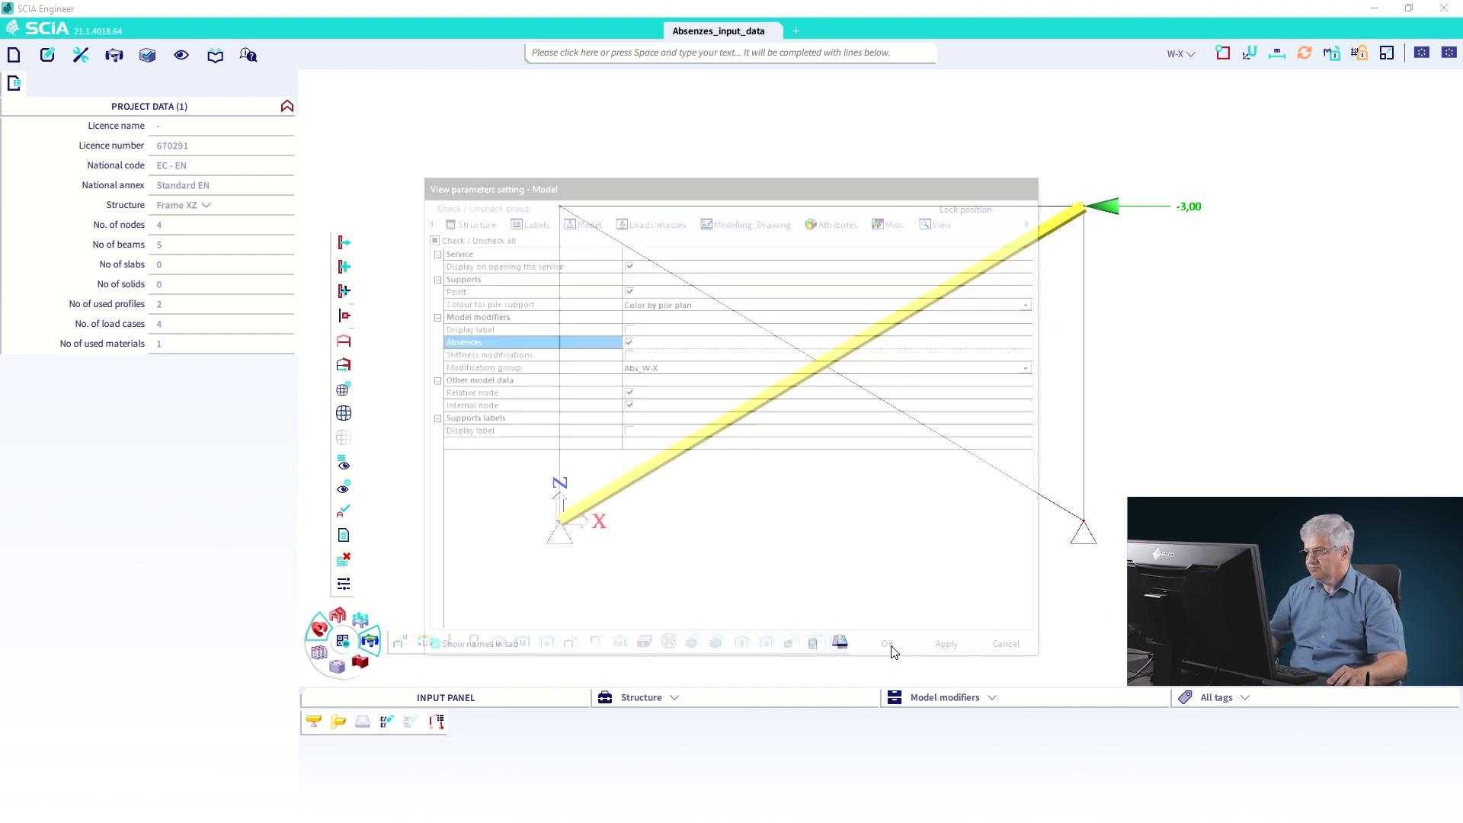
- Review the modification group choices in the model view parameters and turn the display of absences back off
click(1192, 54)
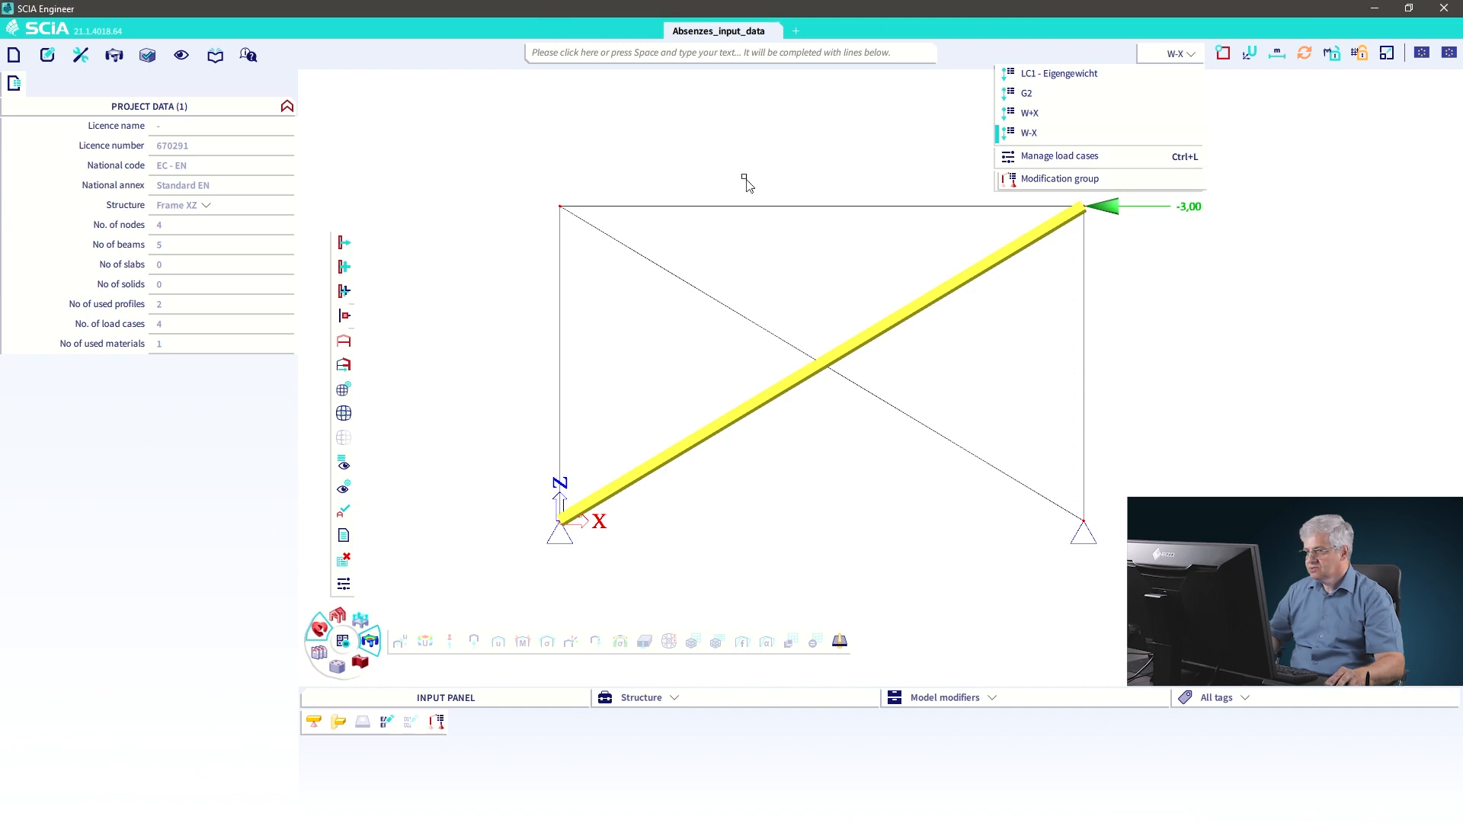
right_click(672, 149)
click(722, 199)
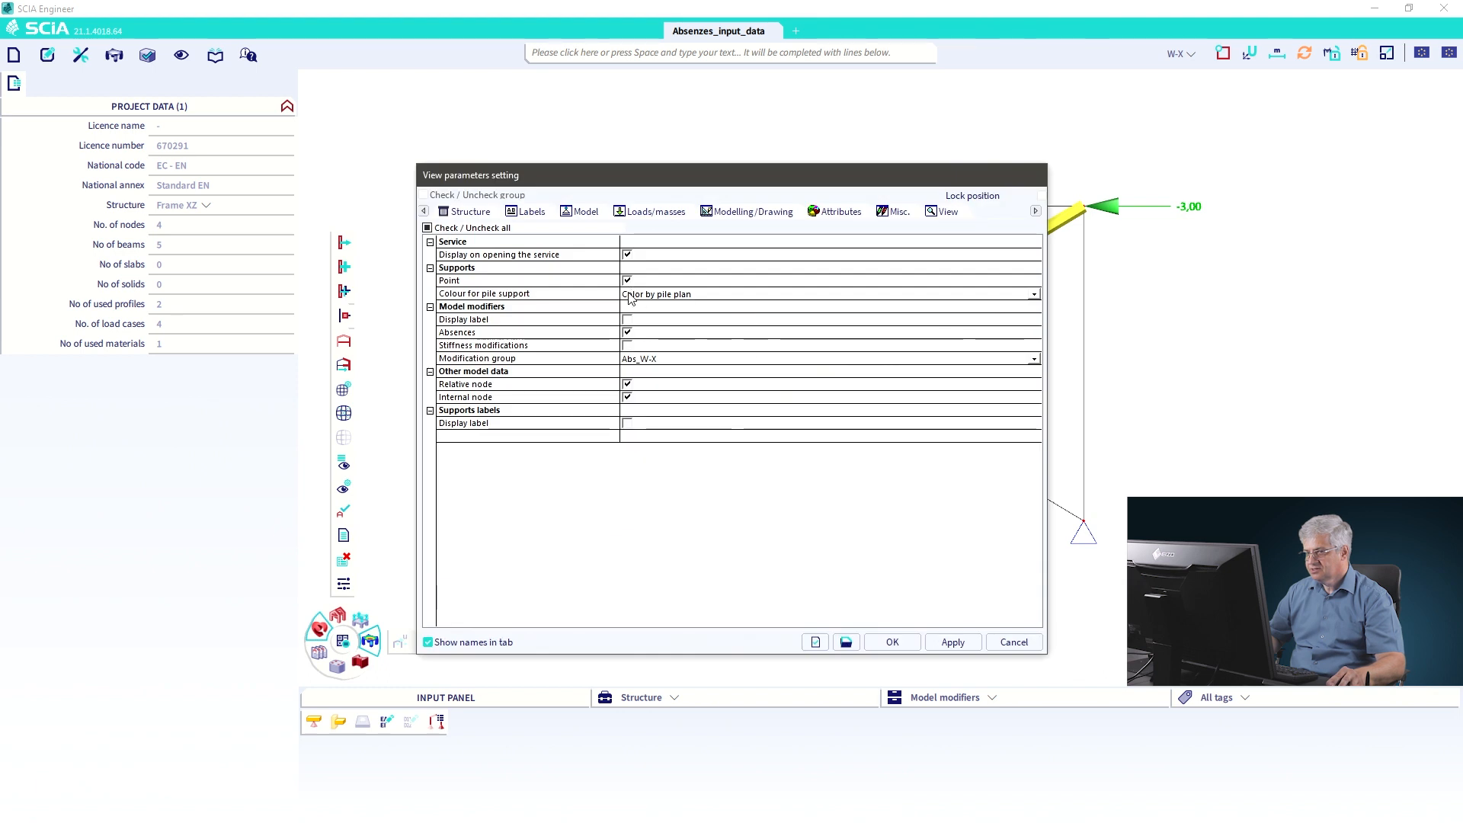
click(628, 333)
click(628, 333)
click(644, 359)
click(646, 360)
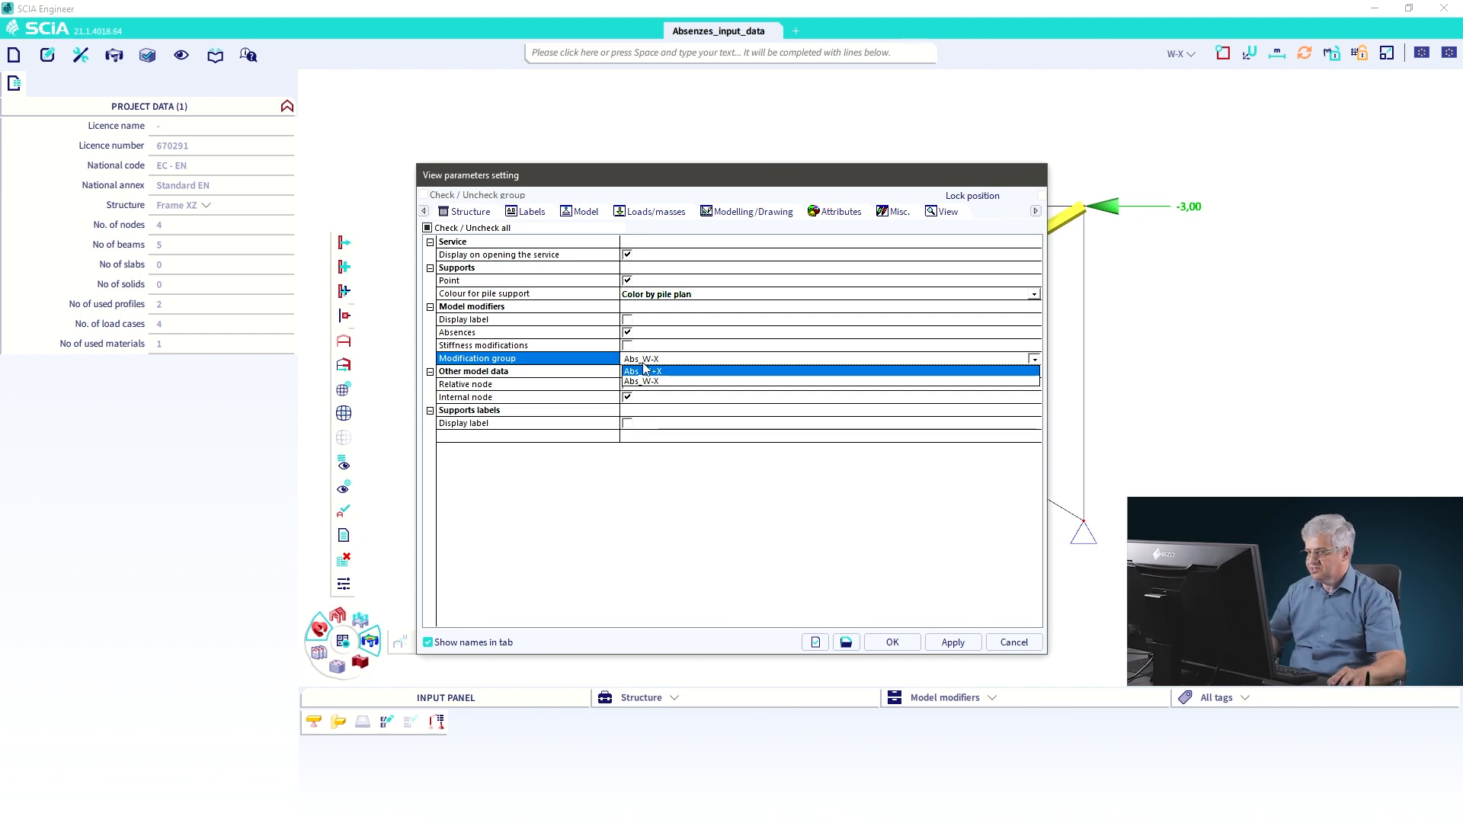
click(629, 334)
click(1170, 54)
drag(1165, 32, 1204, 37)
key(Escape)
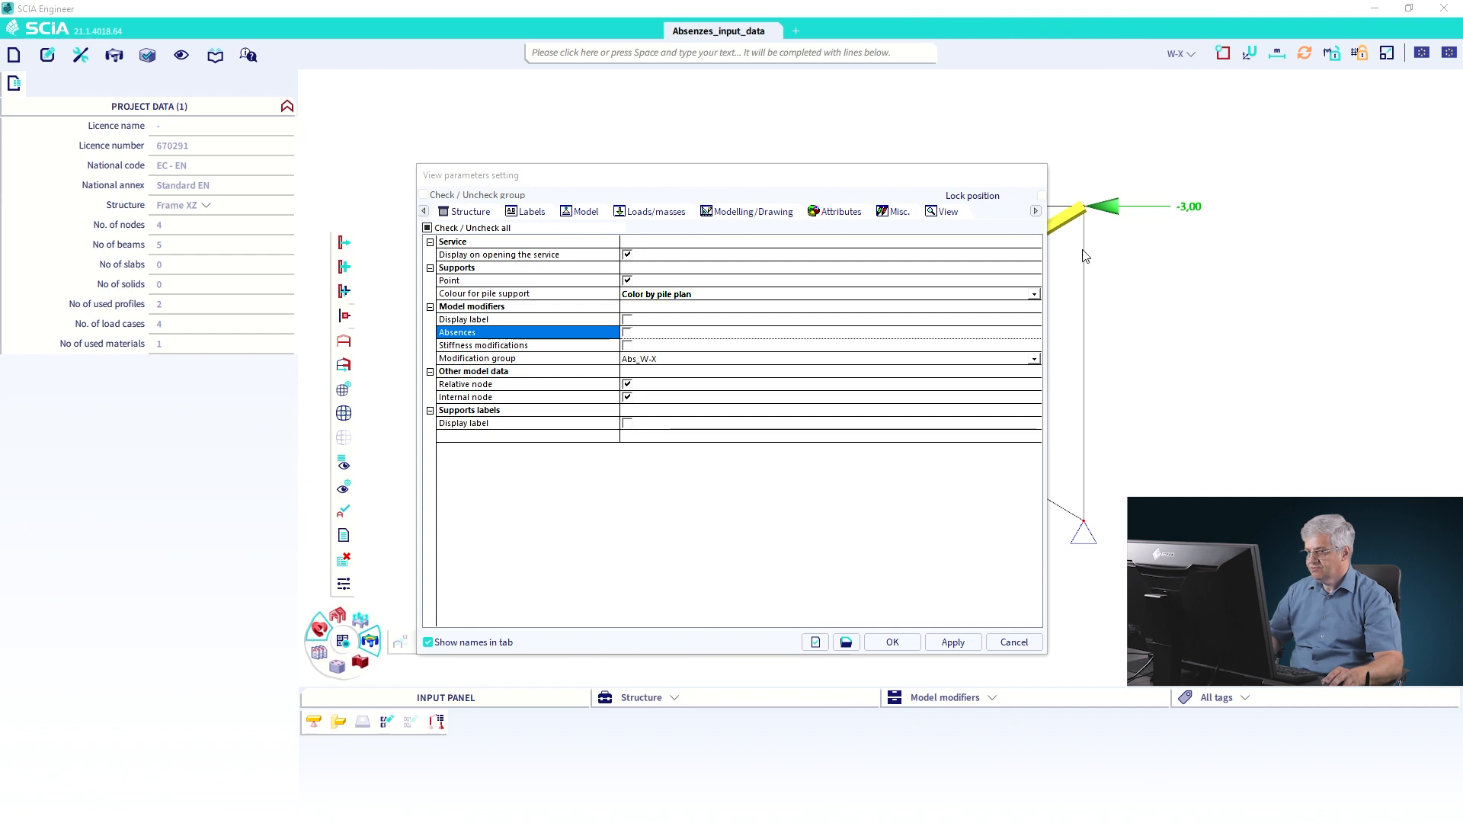
click(950, 643)
click(893, 642)
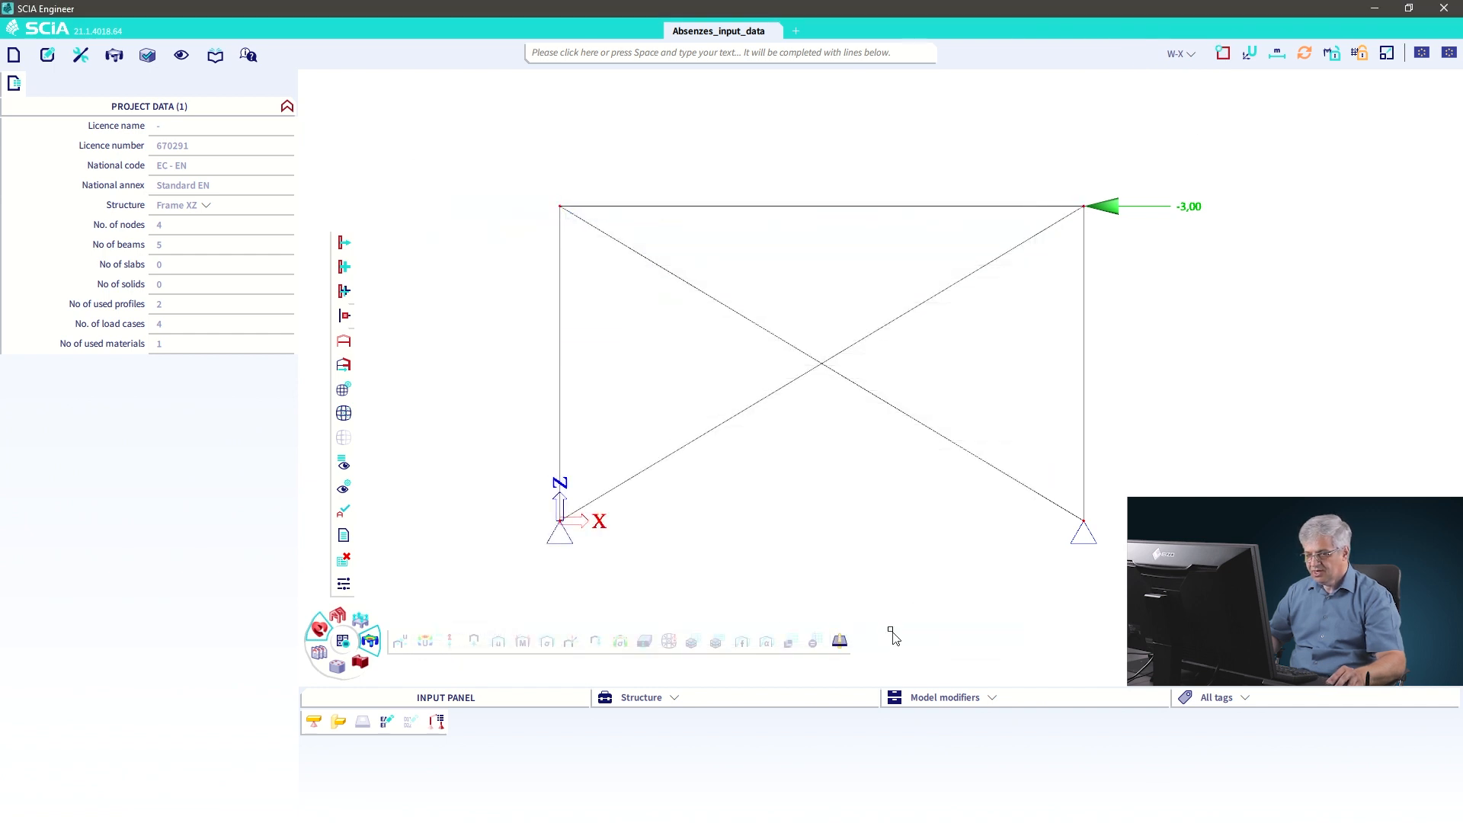
- Run the linear analysis for all load cases and hide the load display in the view
click(340, 642)
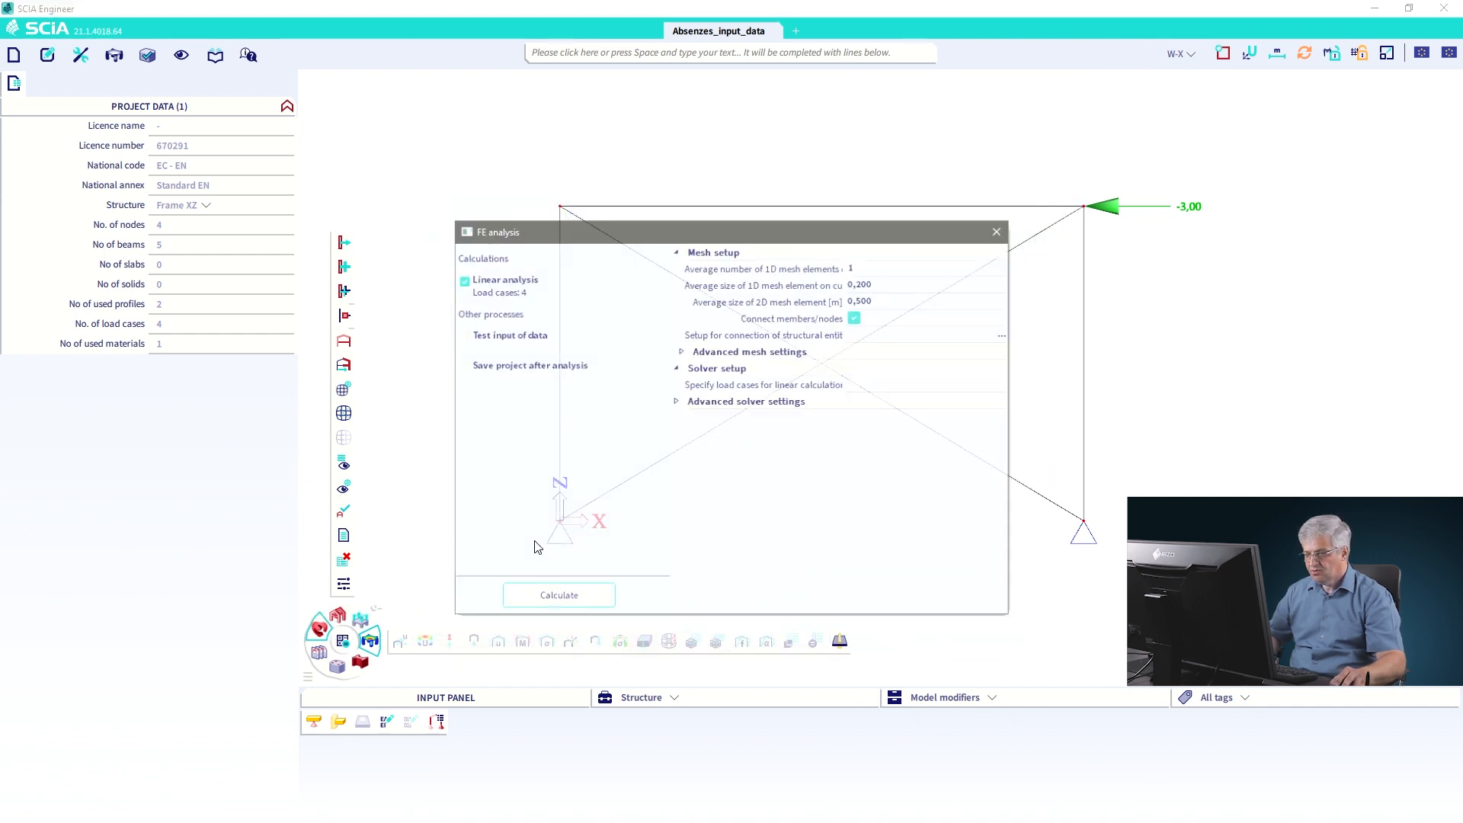
click(559, 597)
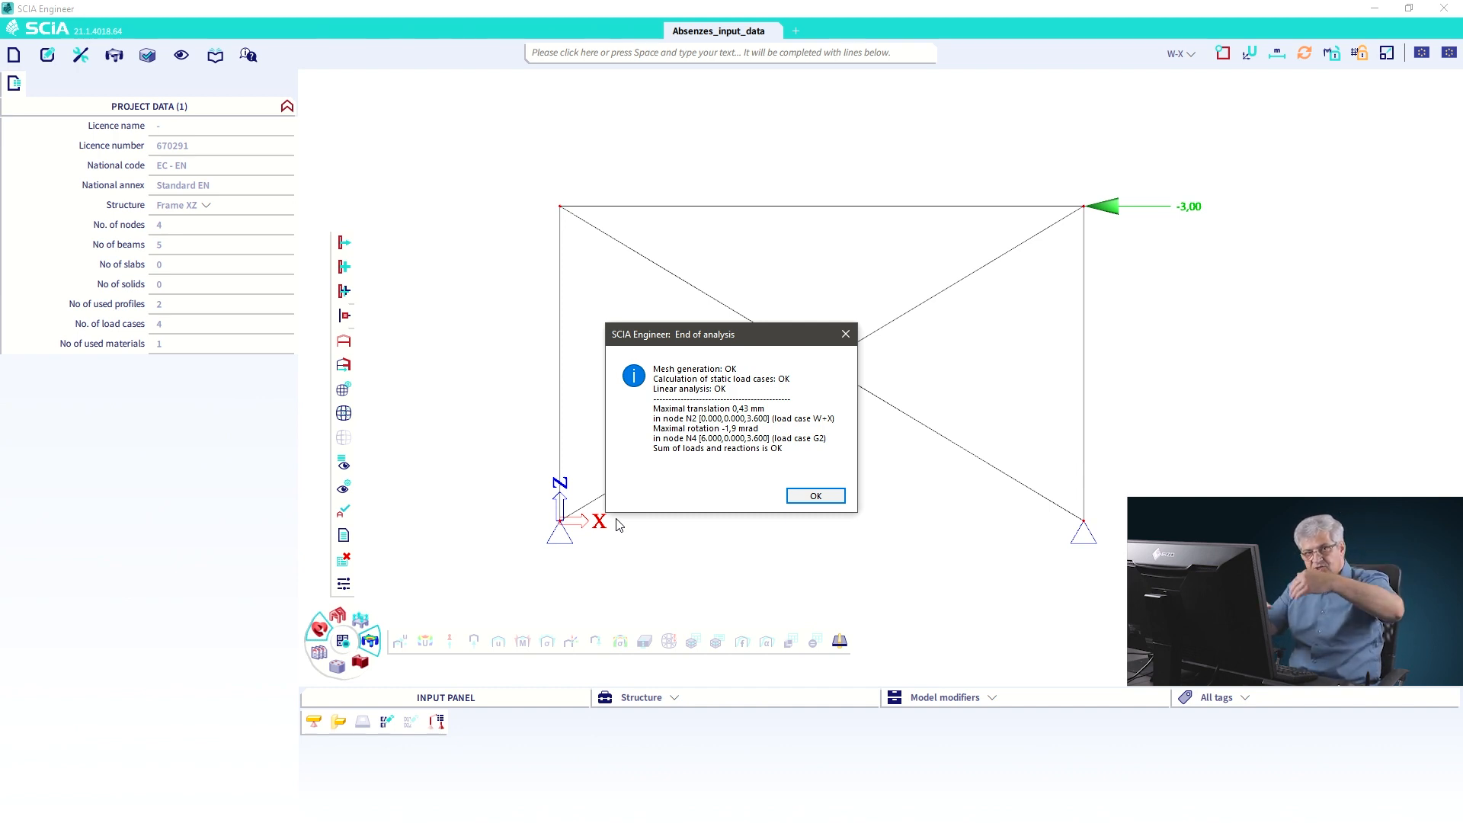
click(831, 496)
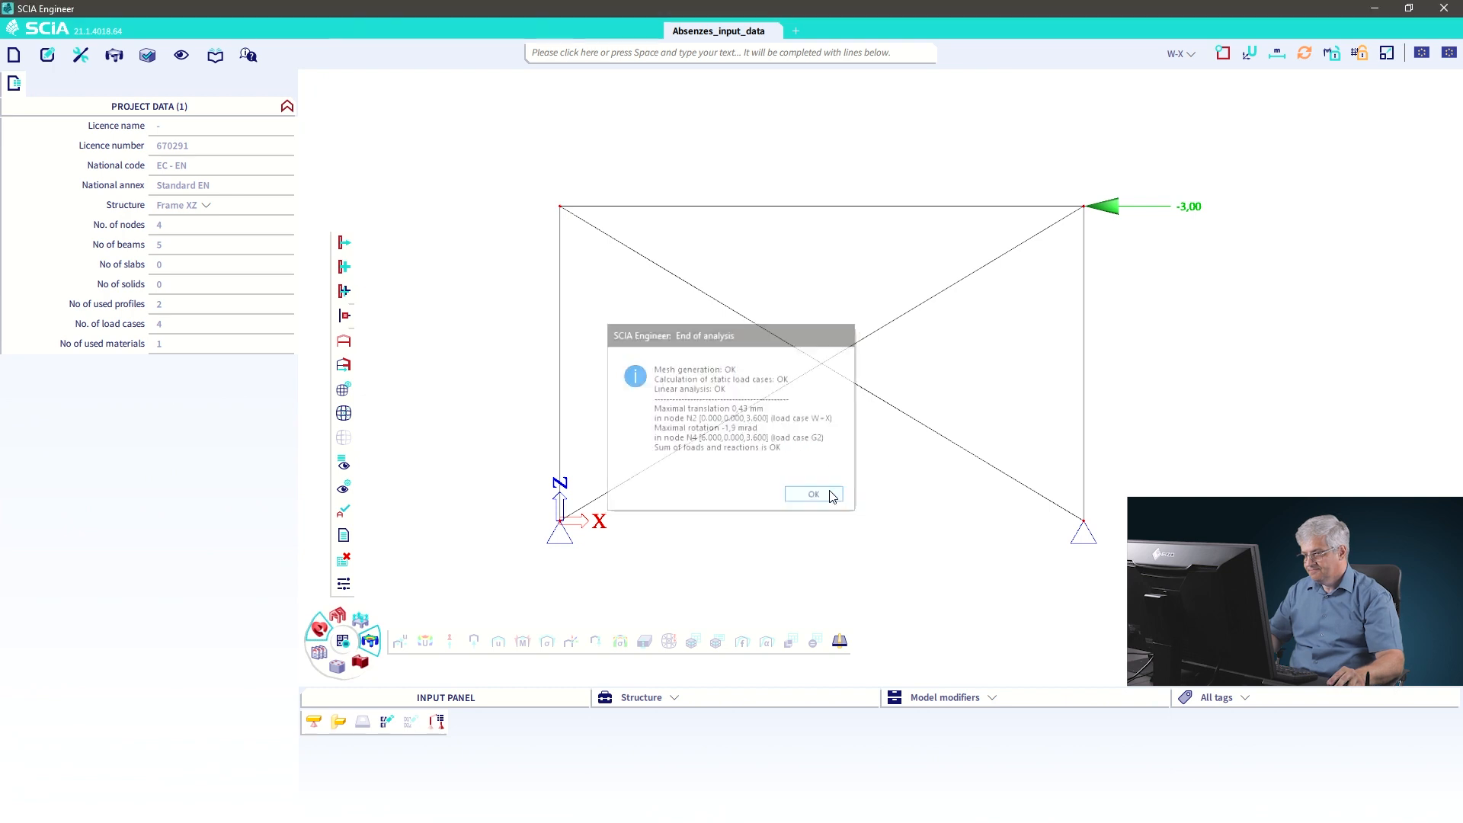
key(ctrl+l)
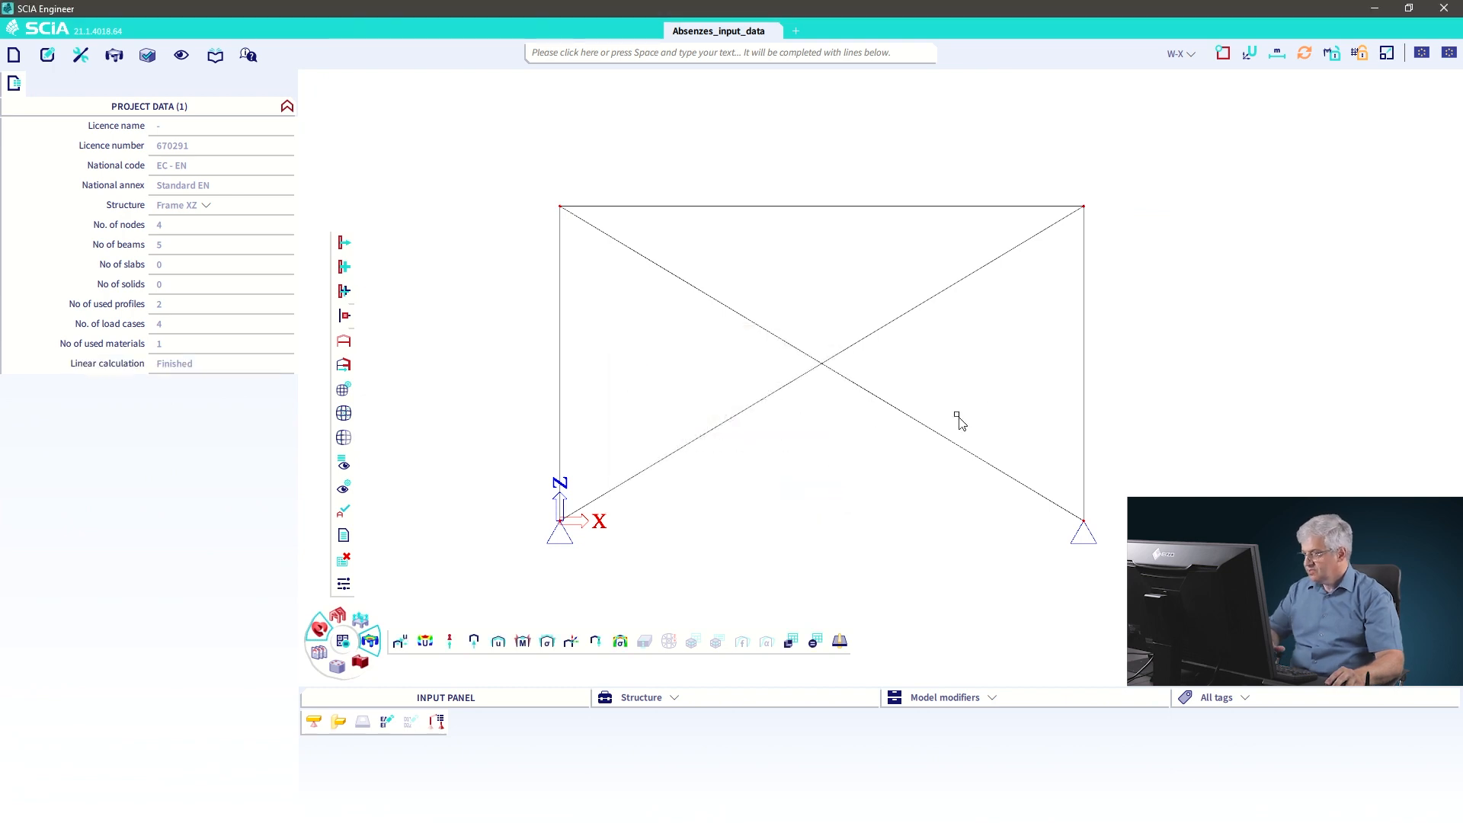
- Display the 1D internal forces N for load case LC1 - Eigengewicht with extremes evaluated per Member
click(525, 641)
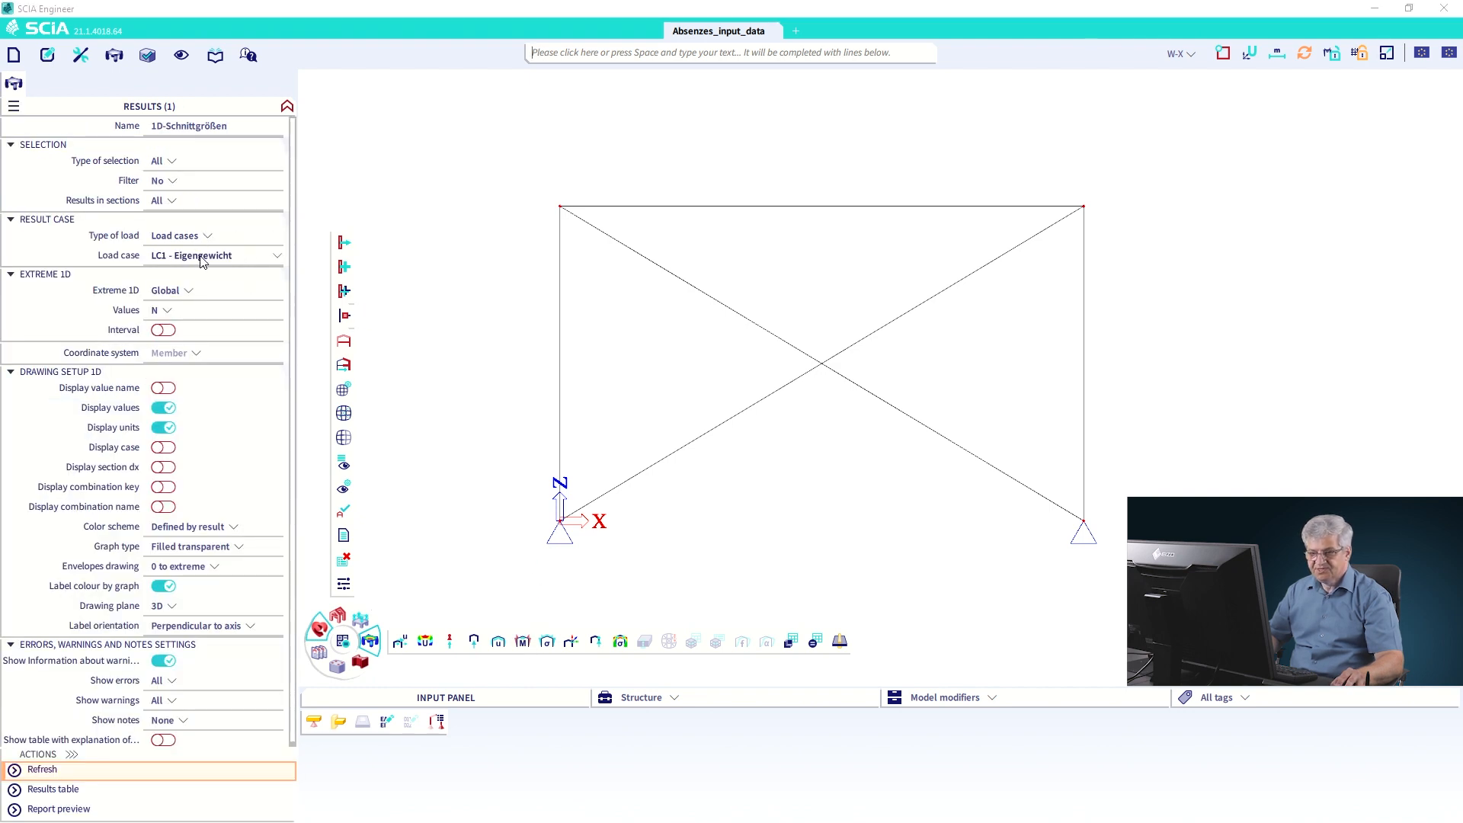
click(216, 770)
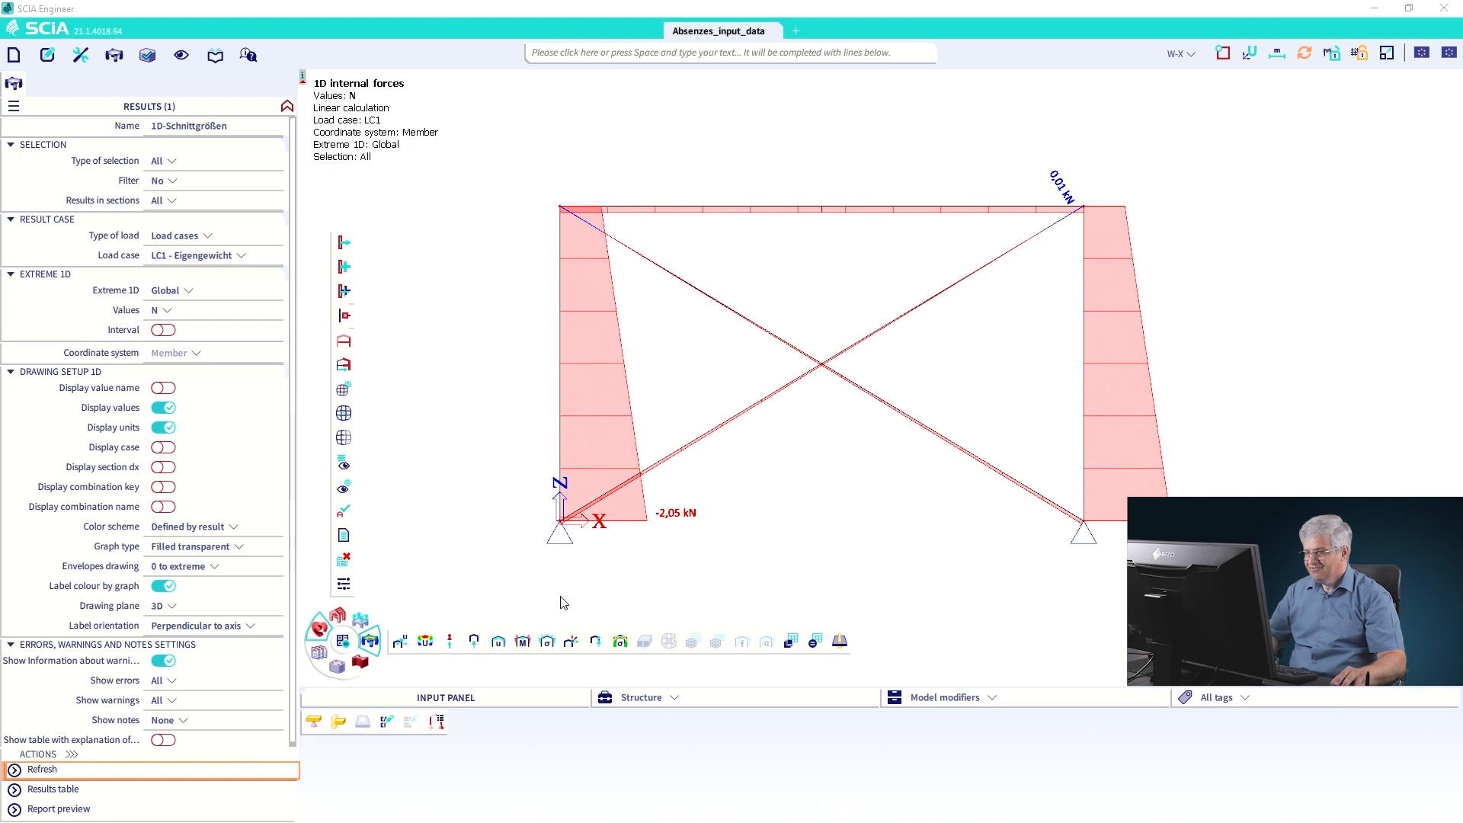
click(176, 292)
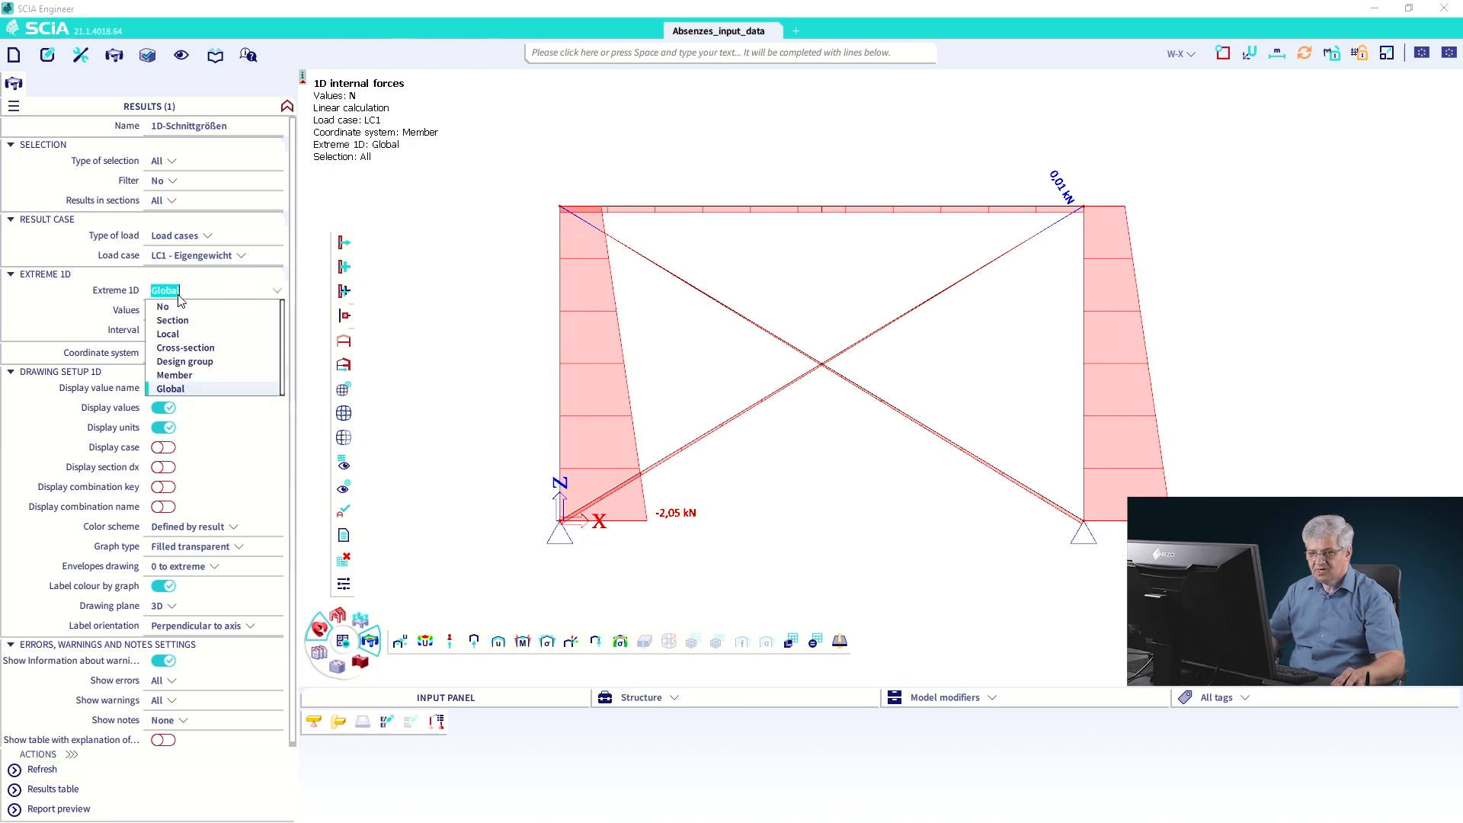
click(197, 375)
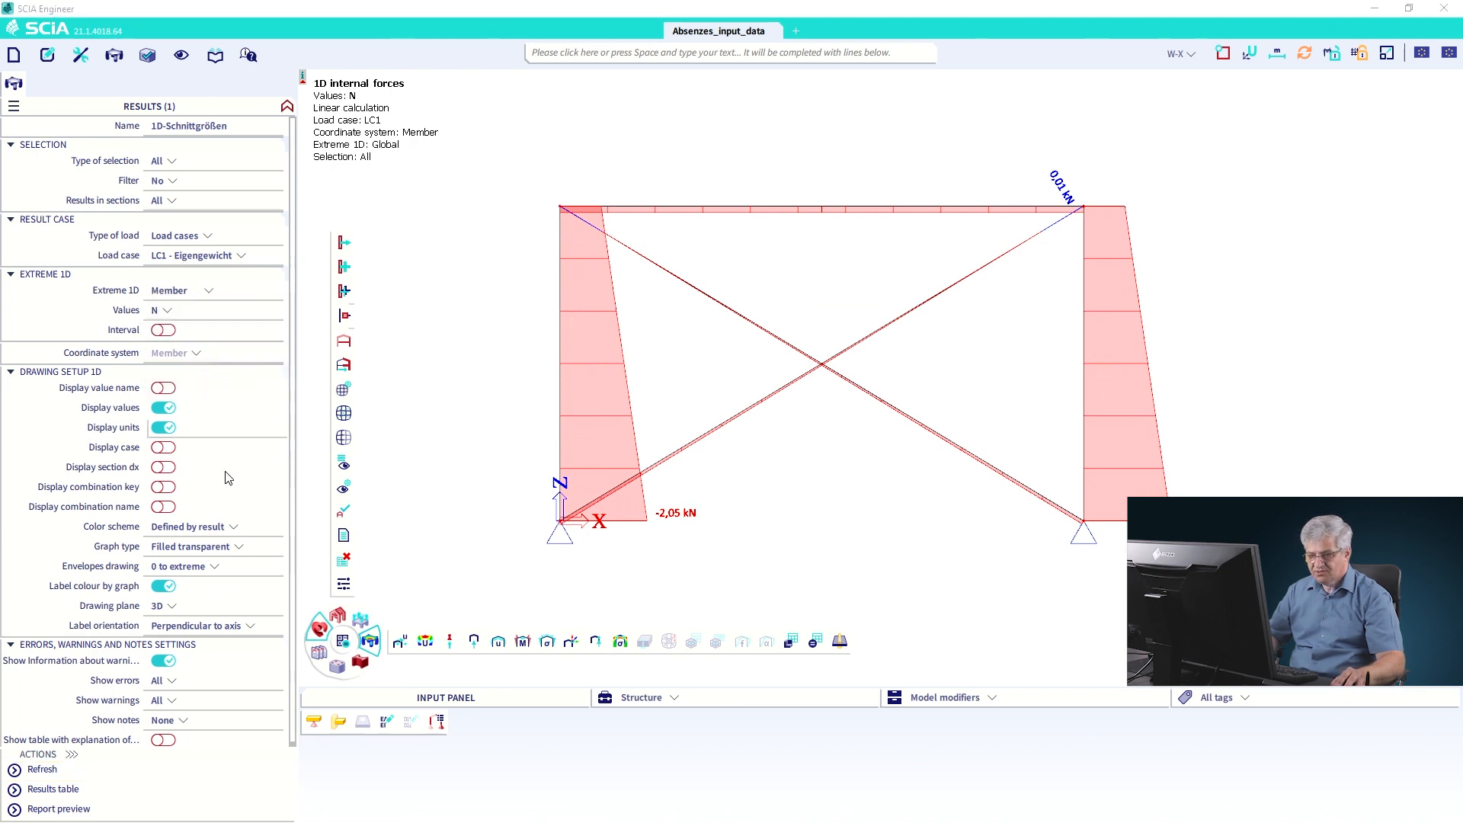
click(202, 772)
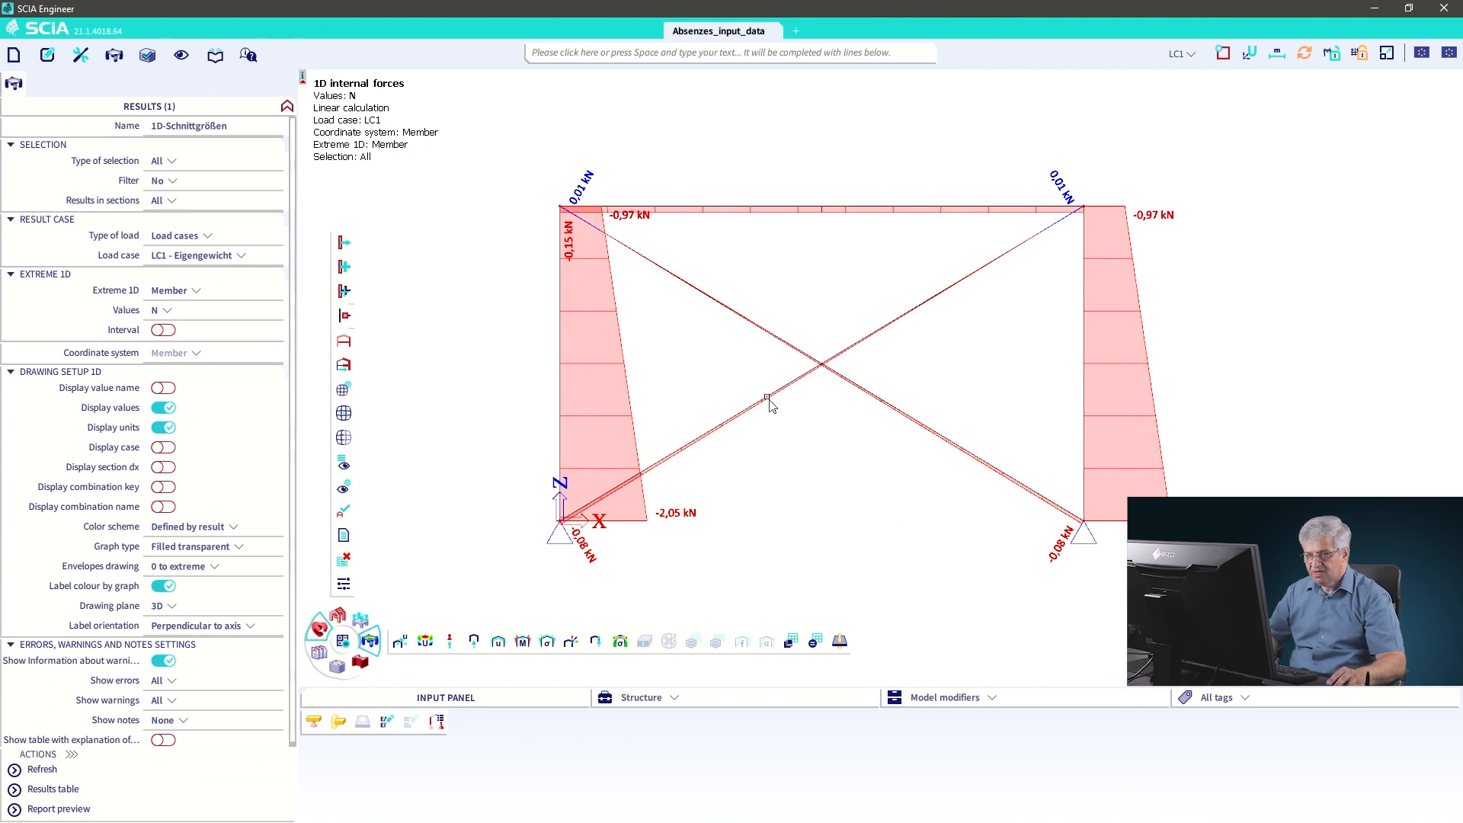
- Show the normal force diagram for load case W+X to check the absent diagonal
click(194, 255)
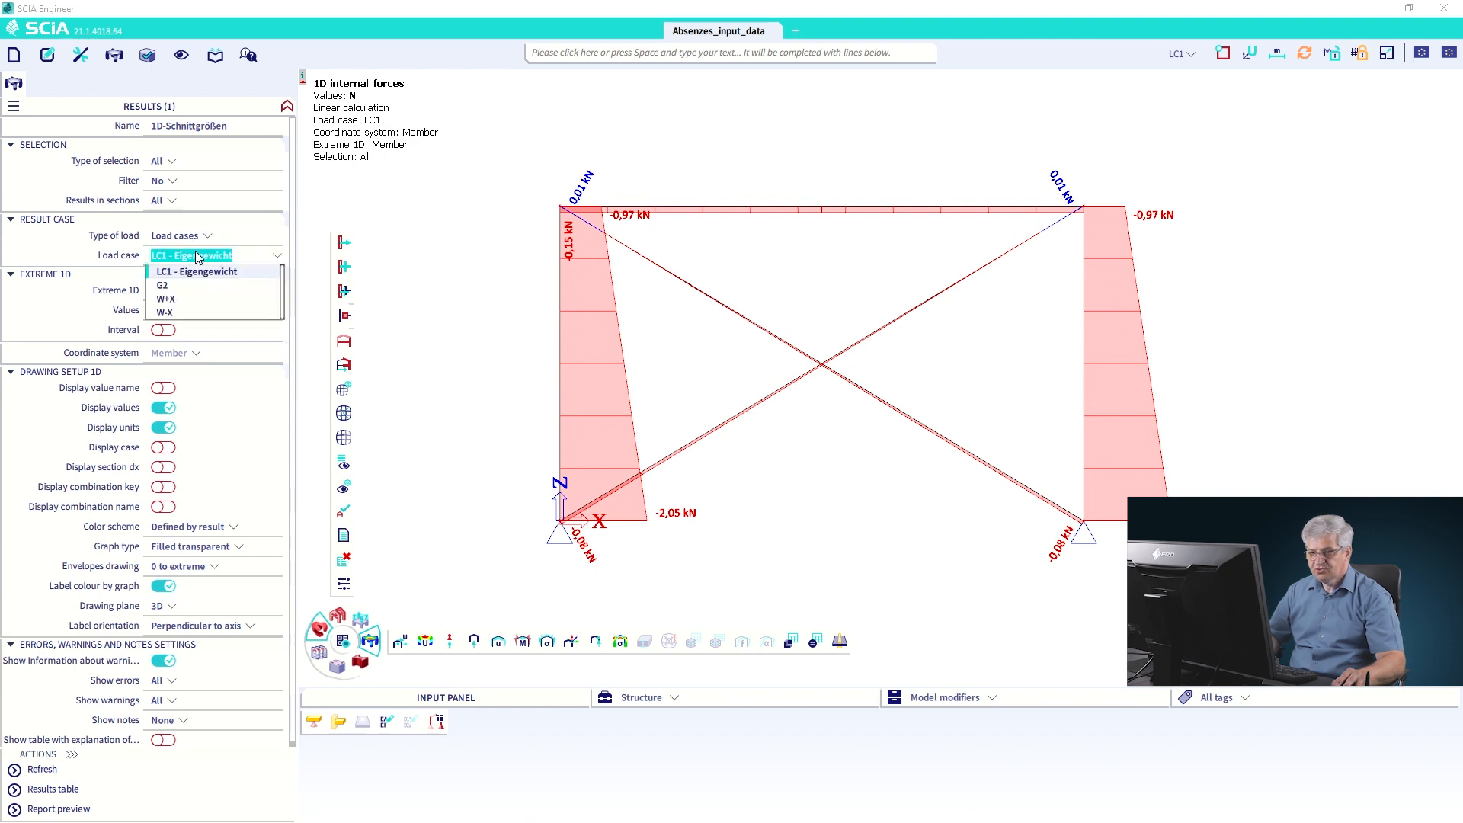
click(194, 299)
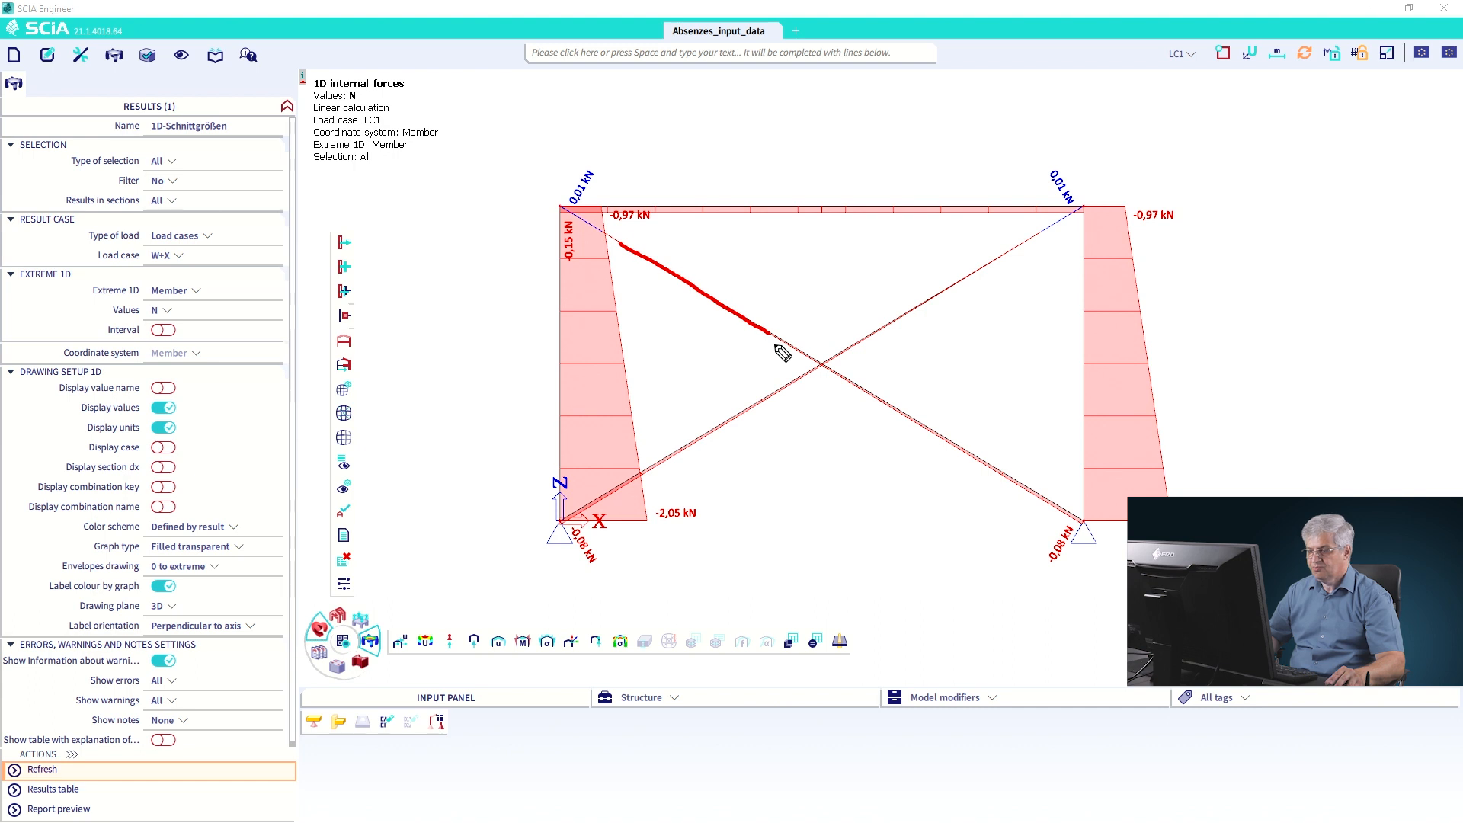
click(268, 771)
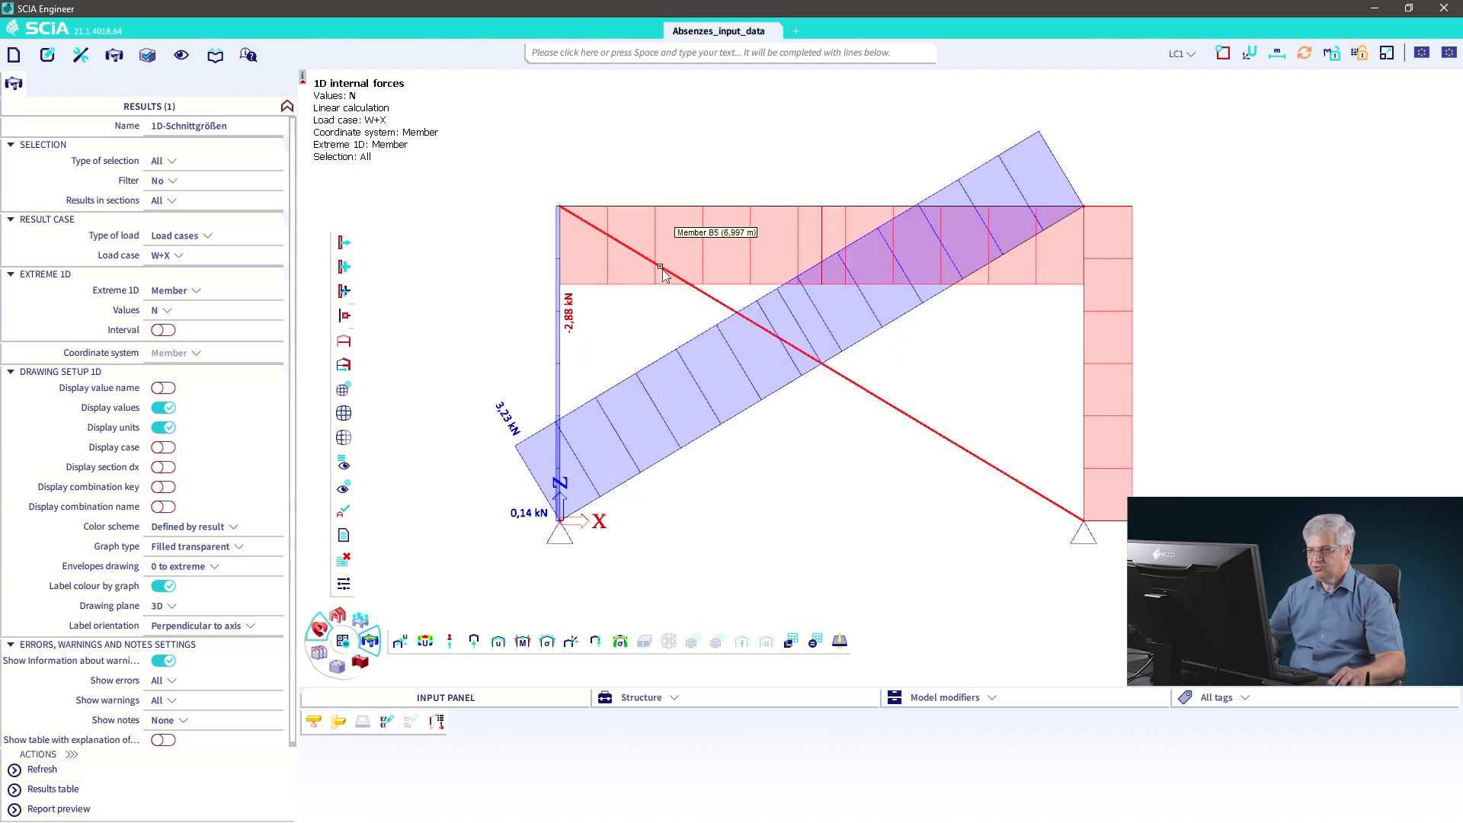
- Show the normal force diagram for load case W-X to check the opposite diagonal
click(187, 256)
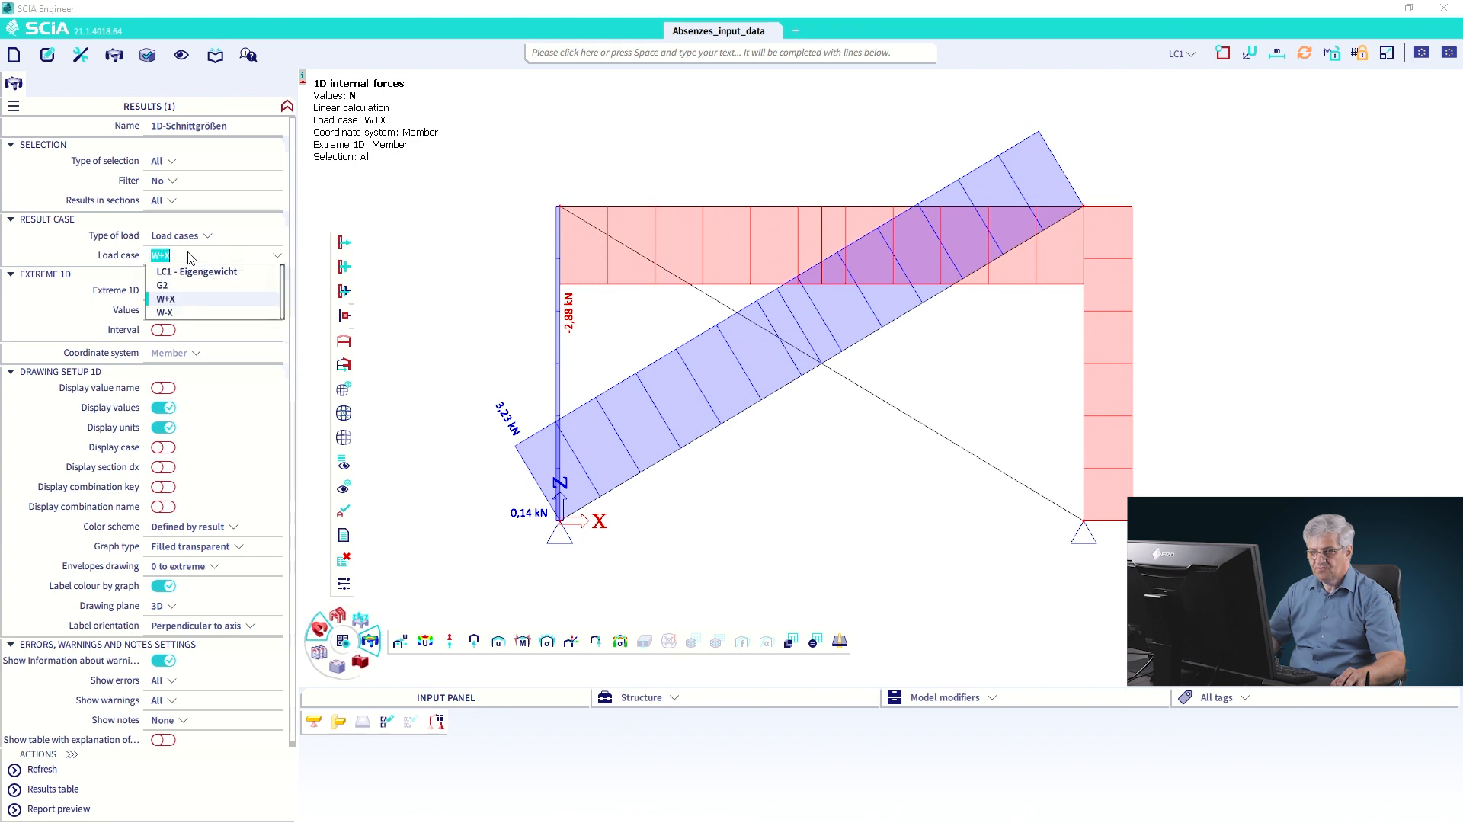
click(187, 312)
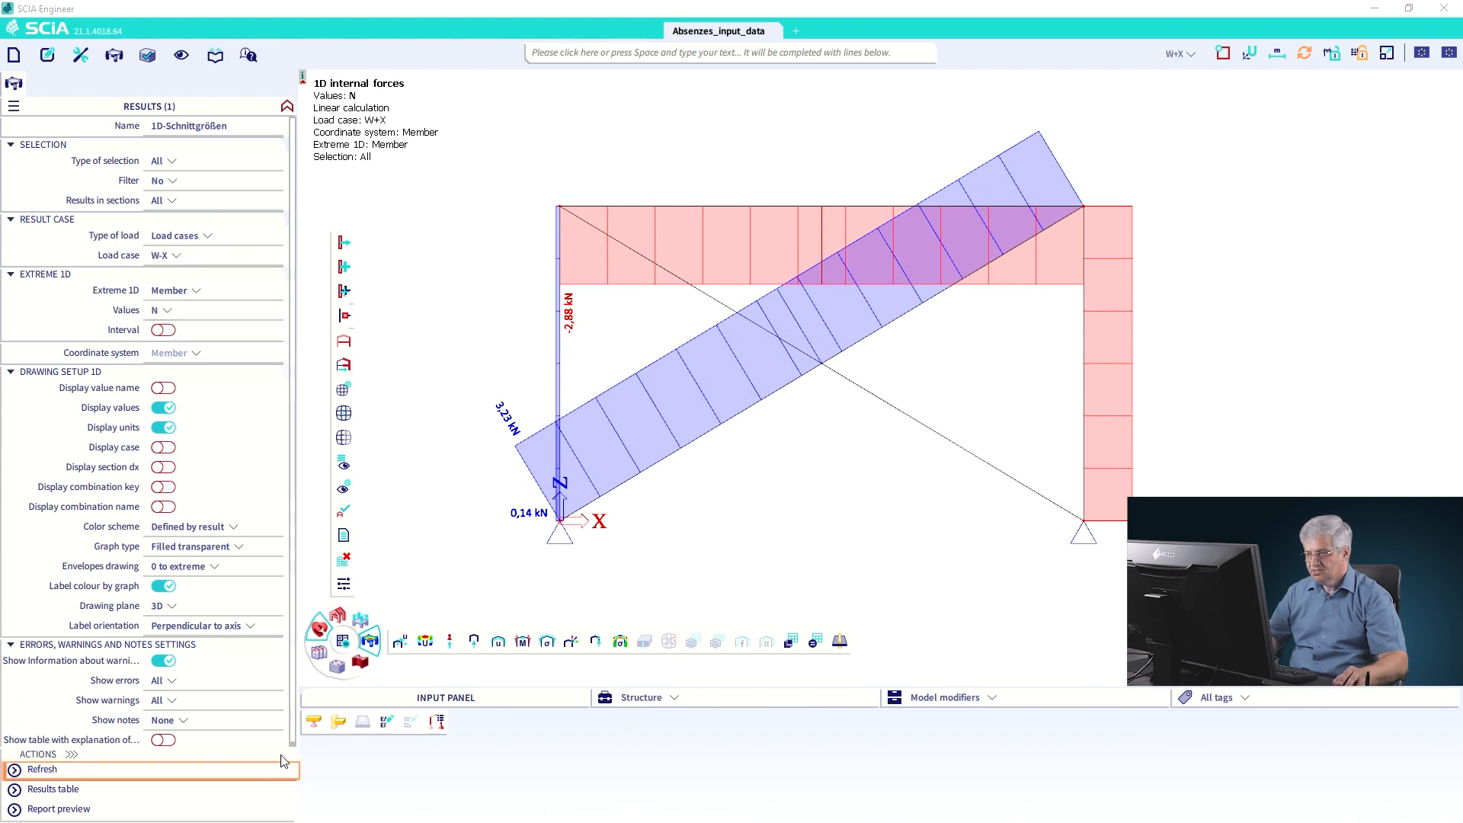
click(257, 772)
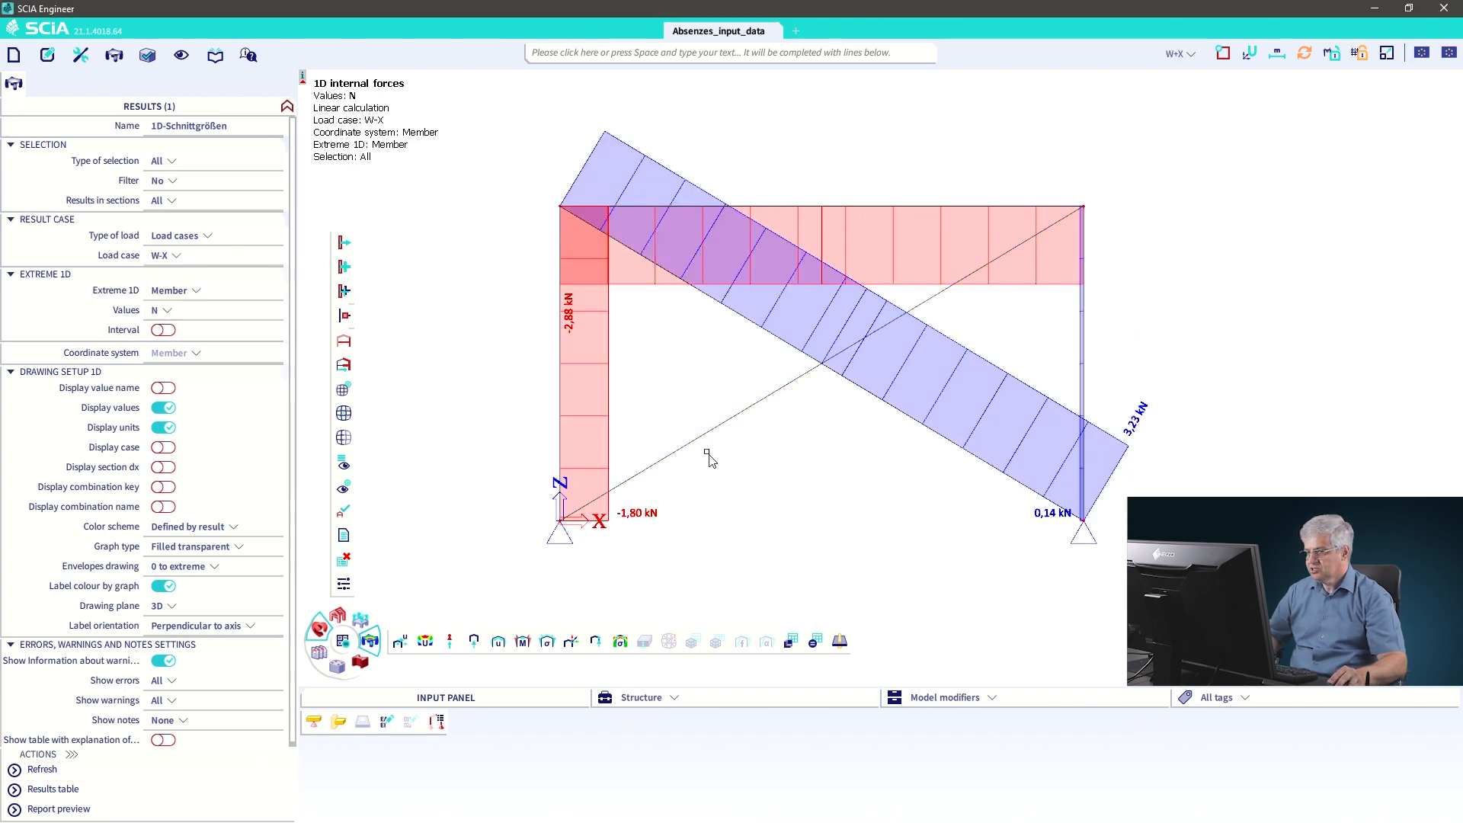